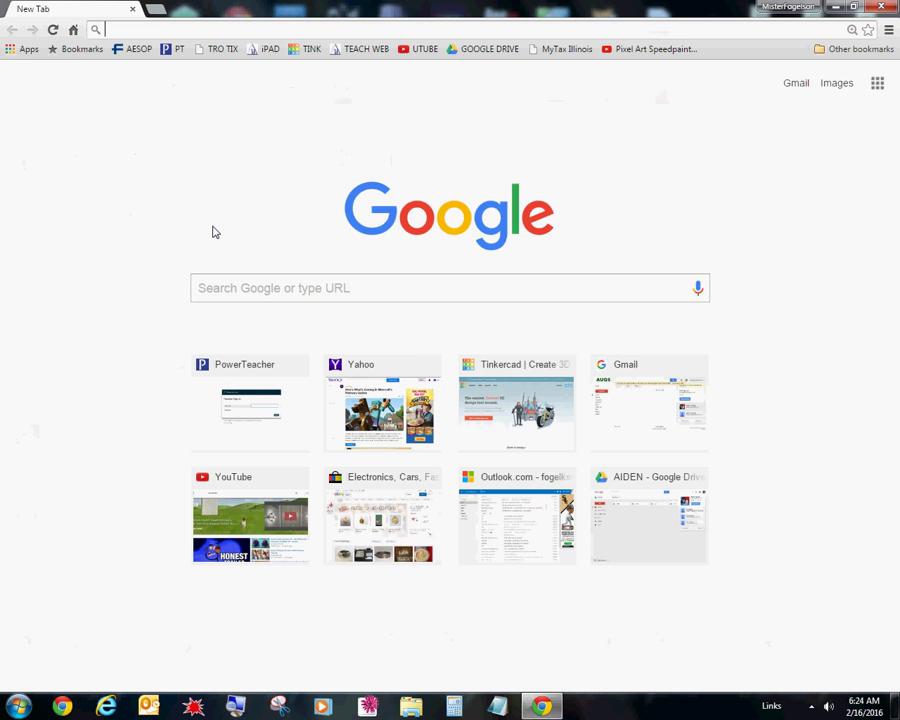
- Go to the Google homepage by entering google in the new tab's address bar
type("go")
type("ogle.com")
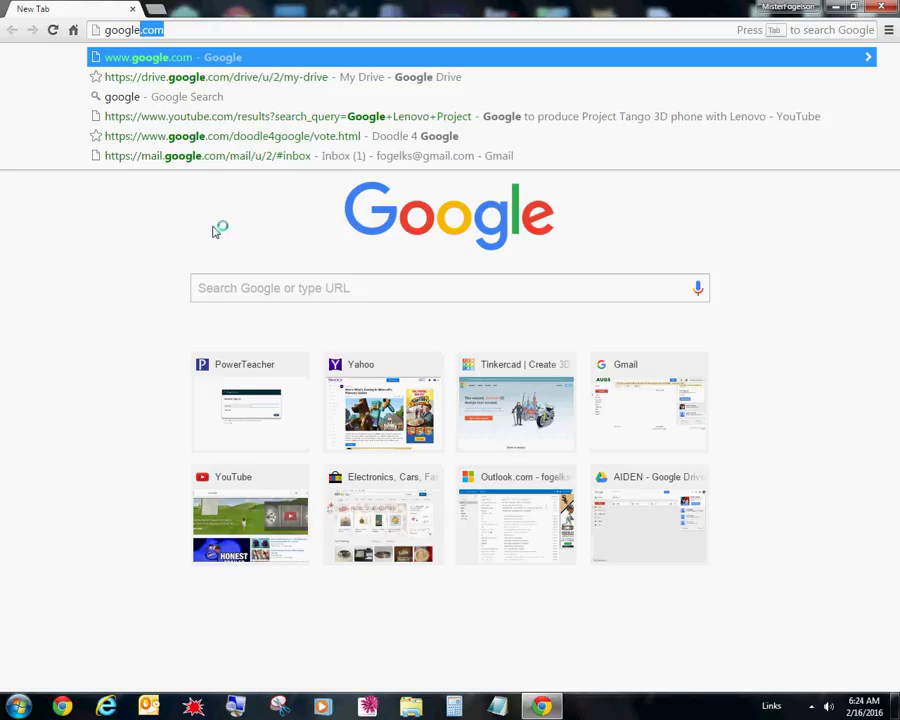
key("Return")
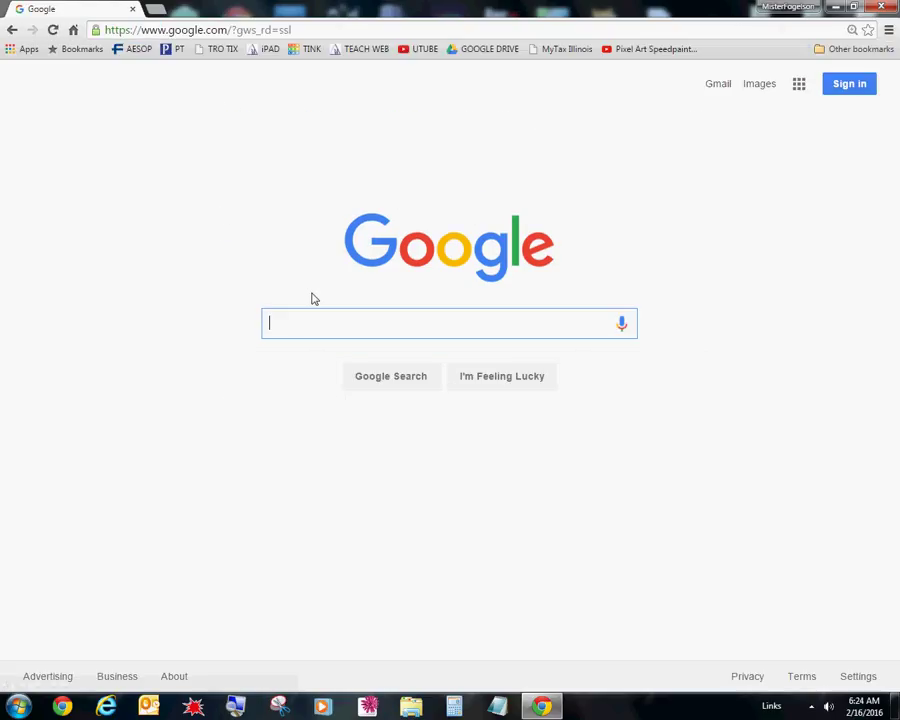
- Search Google for tinkercad, check Other bookmarks, then minimize the browser
type("tinkerc")
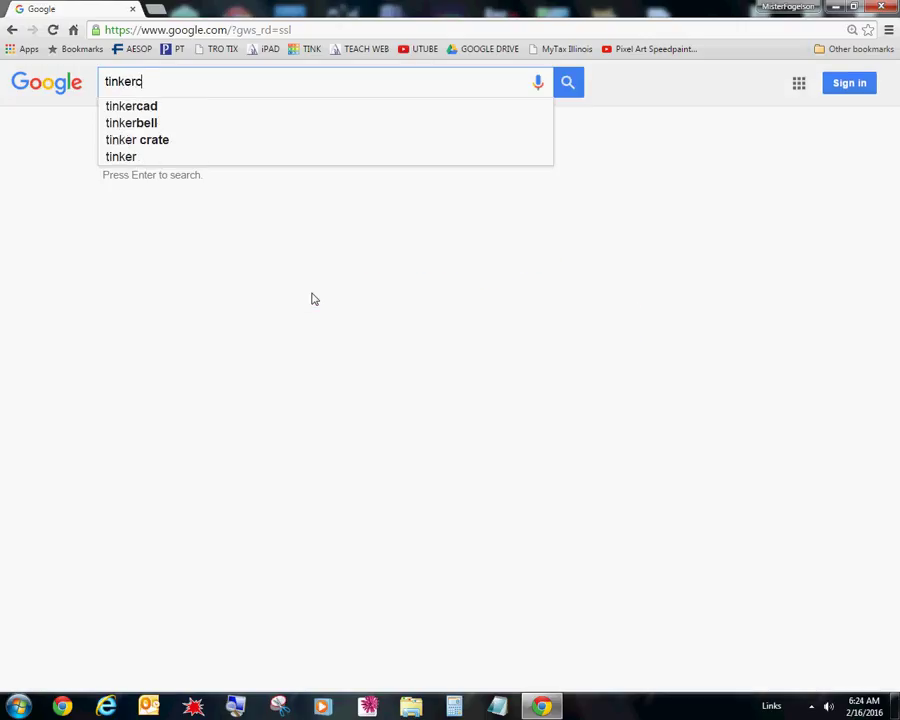
type("ad")
key("Return")
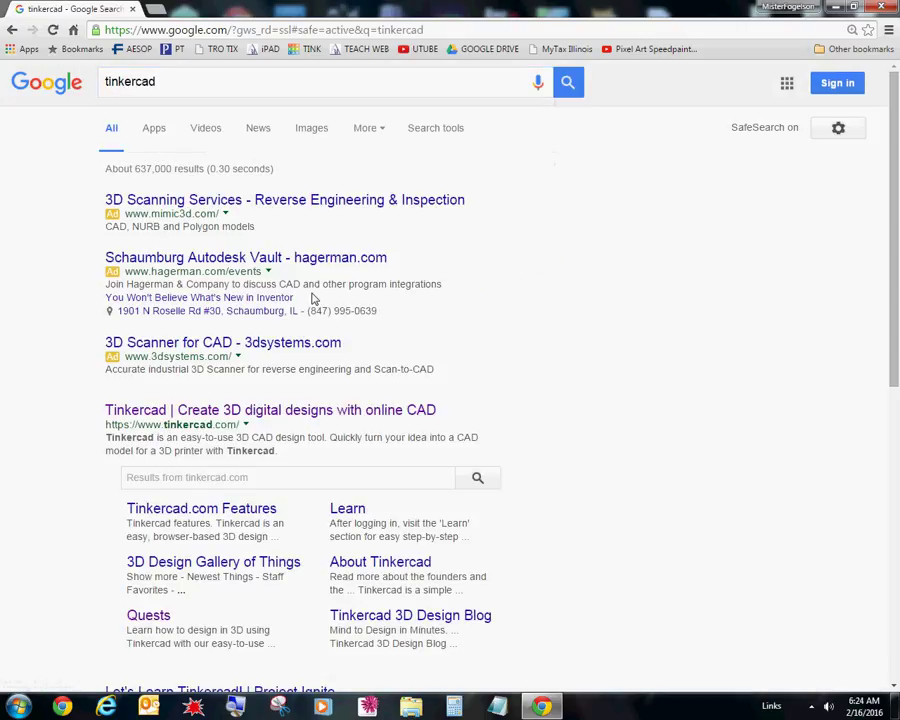
left_click(843, 52)
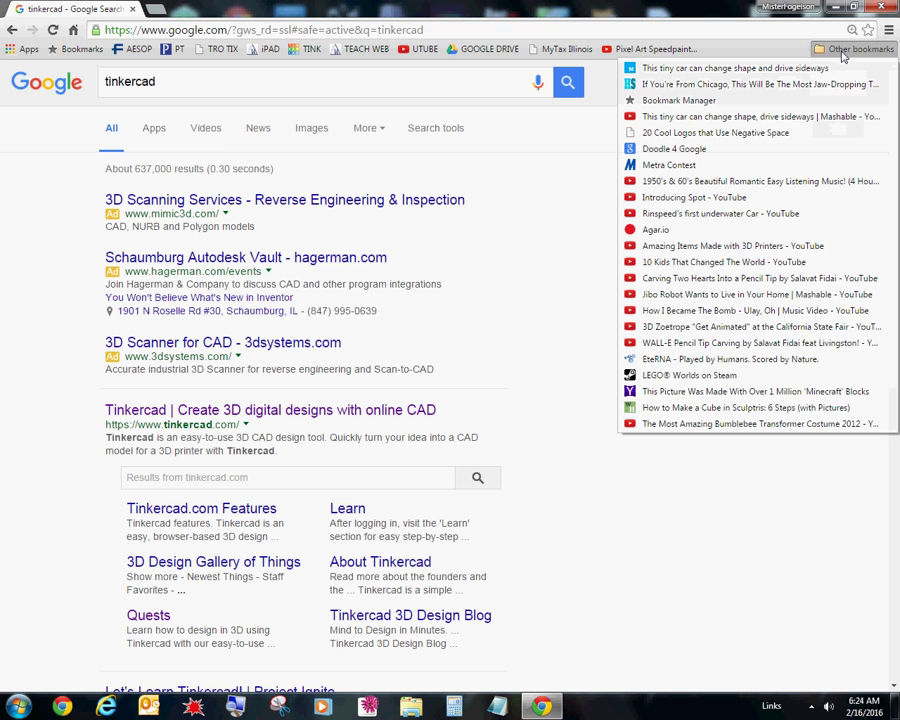
left_click(845, 50)
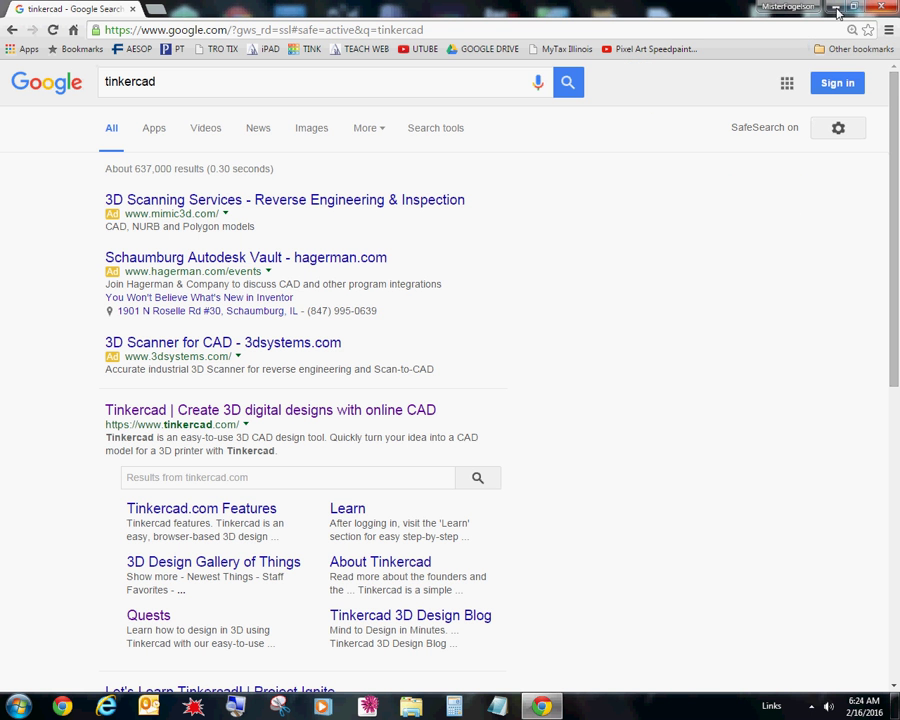
left_click(838, 10)
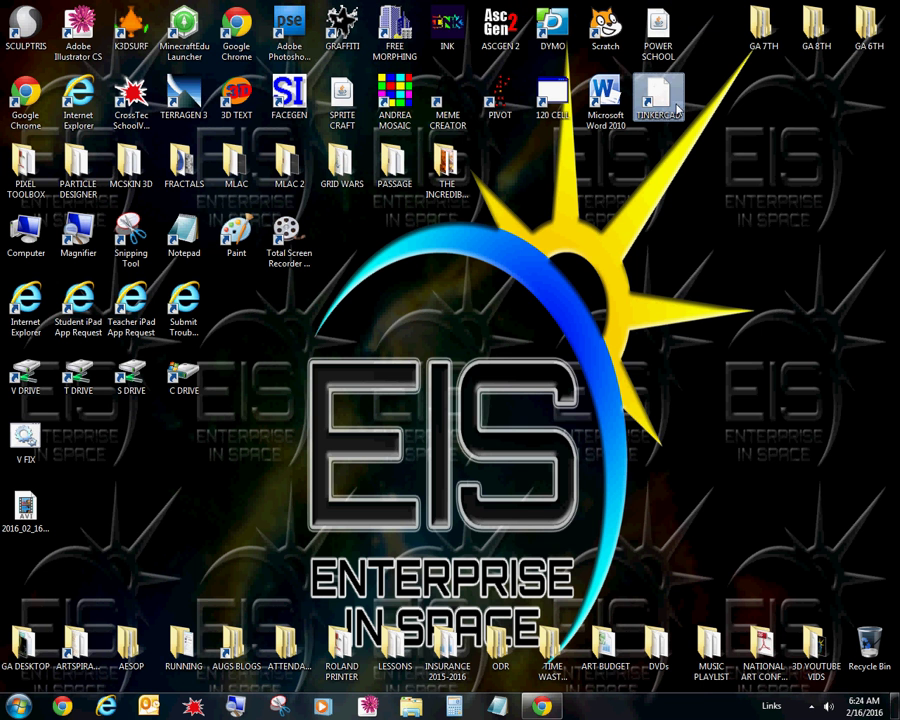
- Restore Chrome from the taskbar to show the tinkercad search results again
left_click(552, 703)
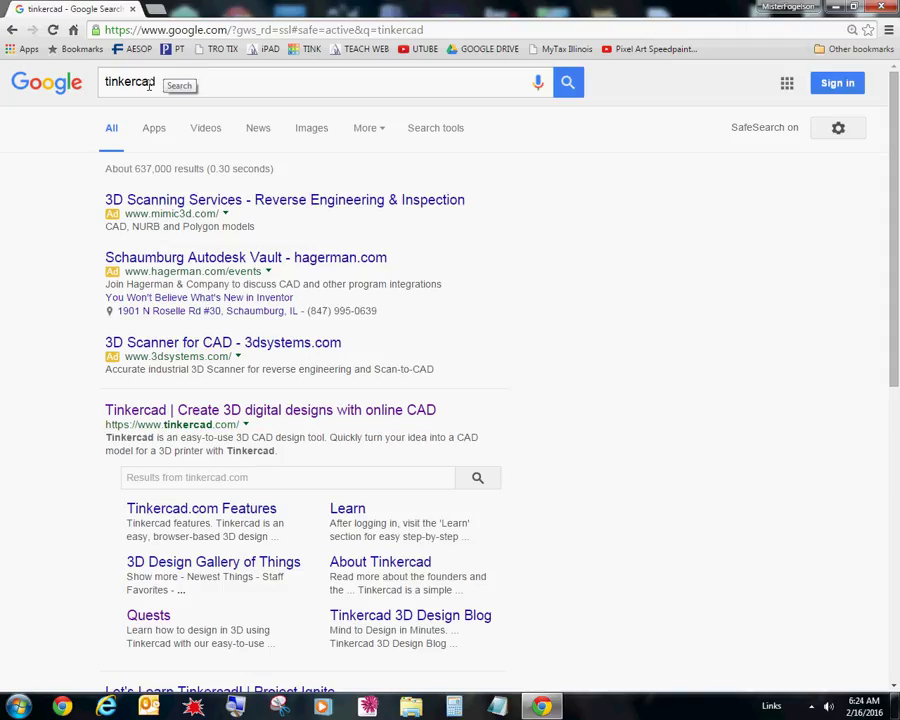
- Open tinkercad.com from the search results, minimize and restore Chrome, then open Start
left_click(199, 411)
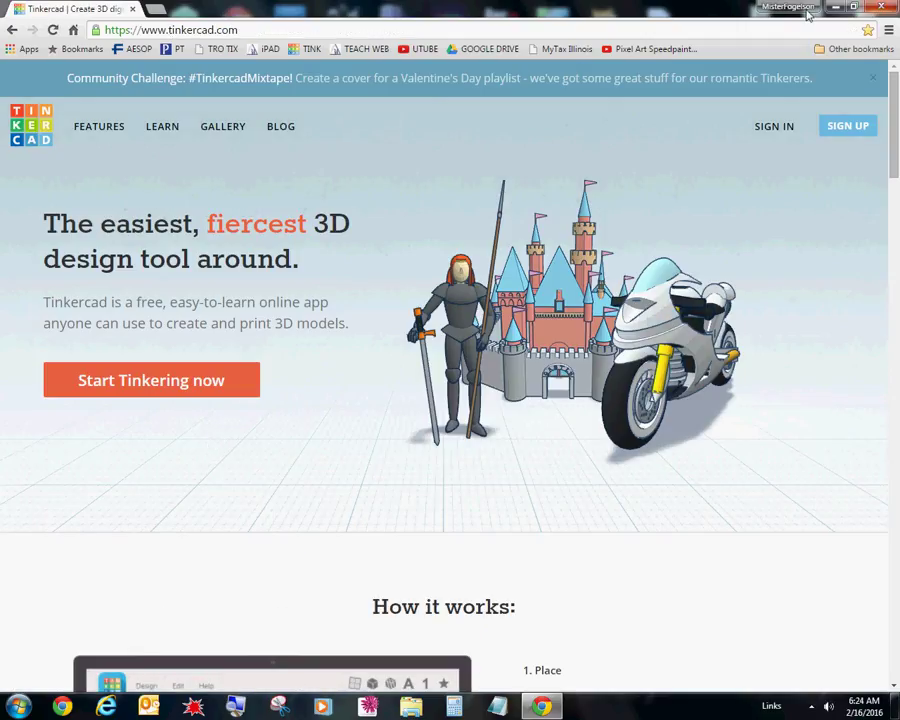
left_click(836, 7)
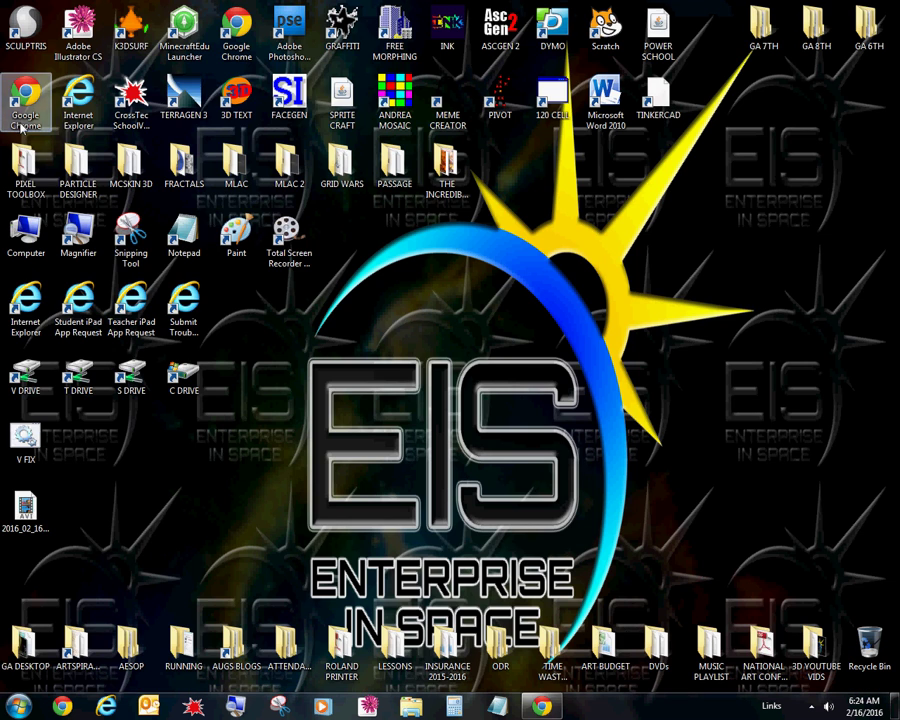
left_click(541, 706)
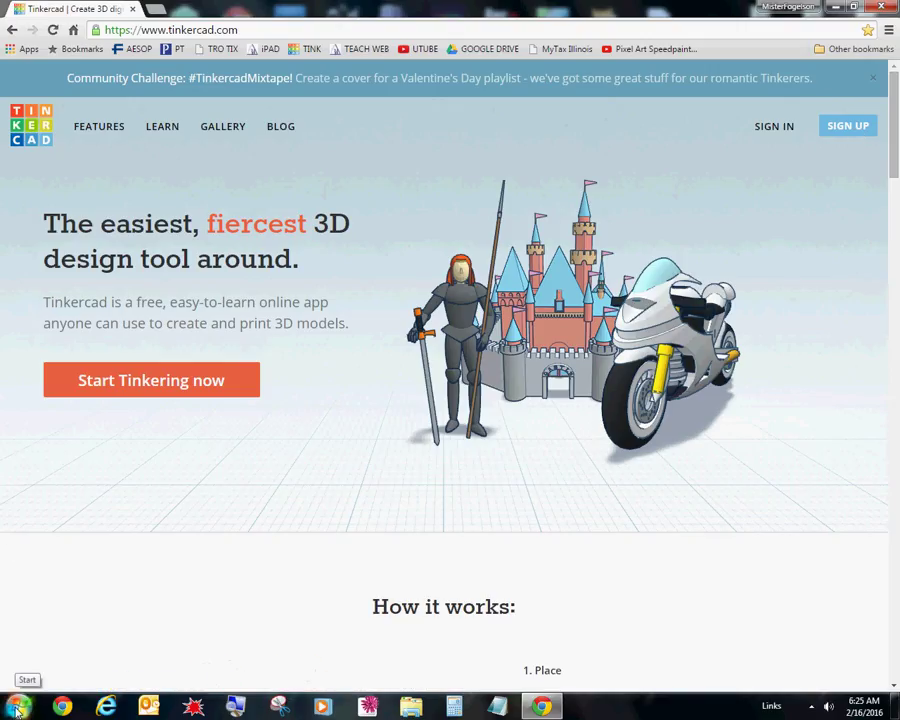
left_click(17, 710)
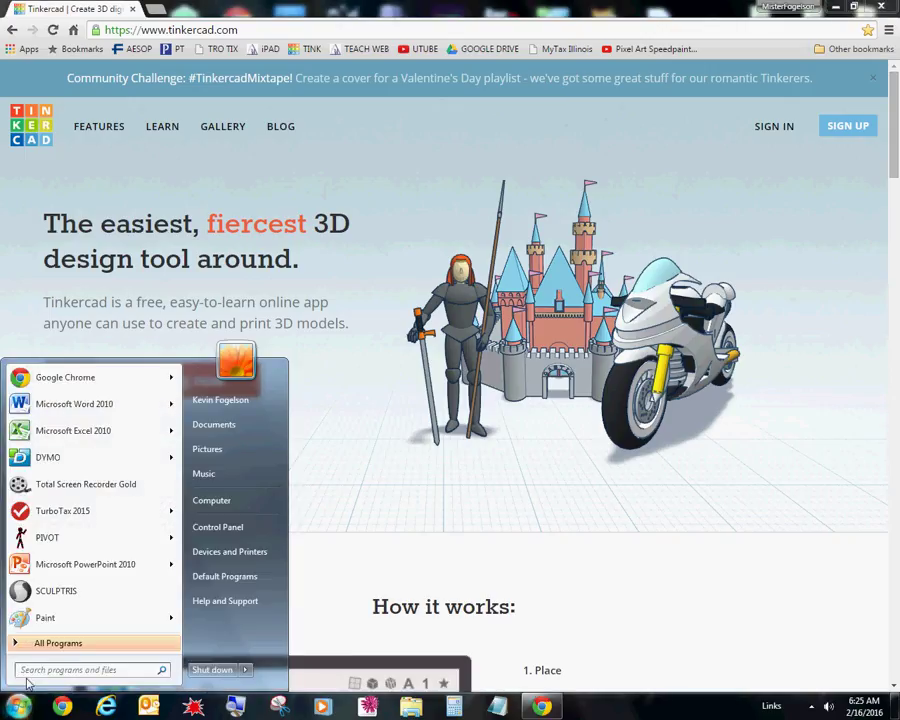
- Search the Start menu for notepad and launch a blank Notepad window
type("notep")
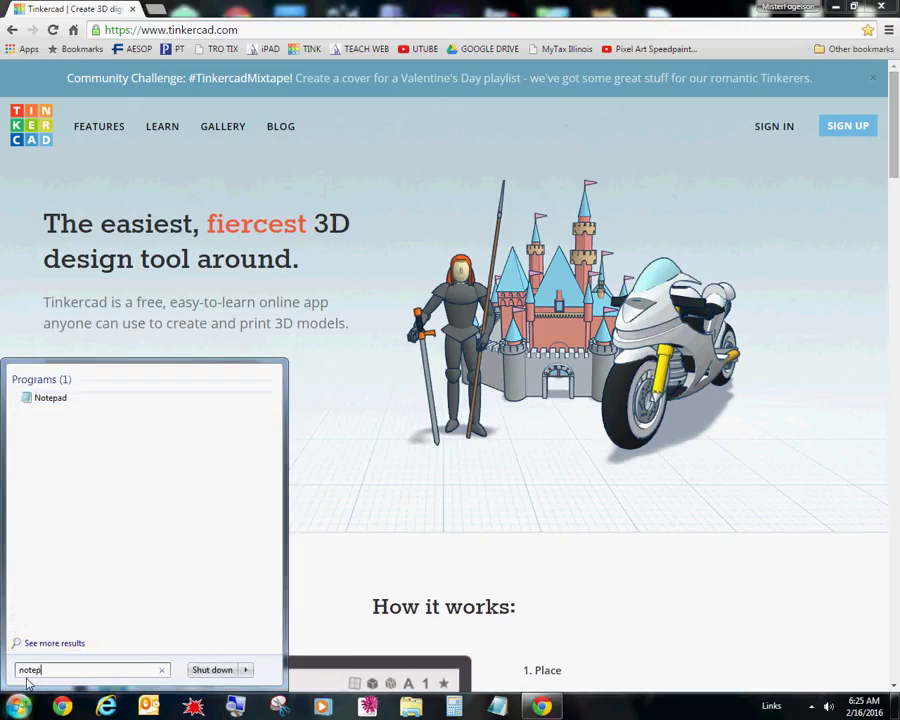
type("ad")
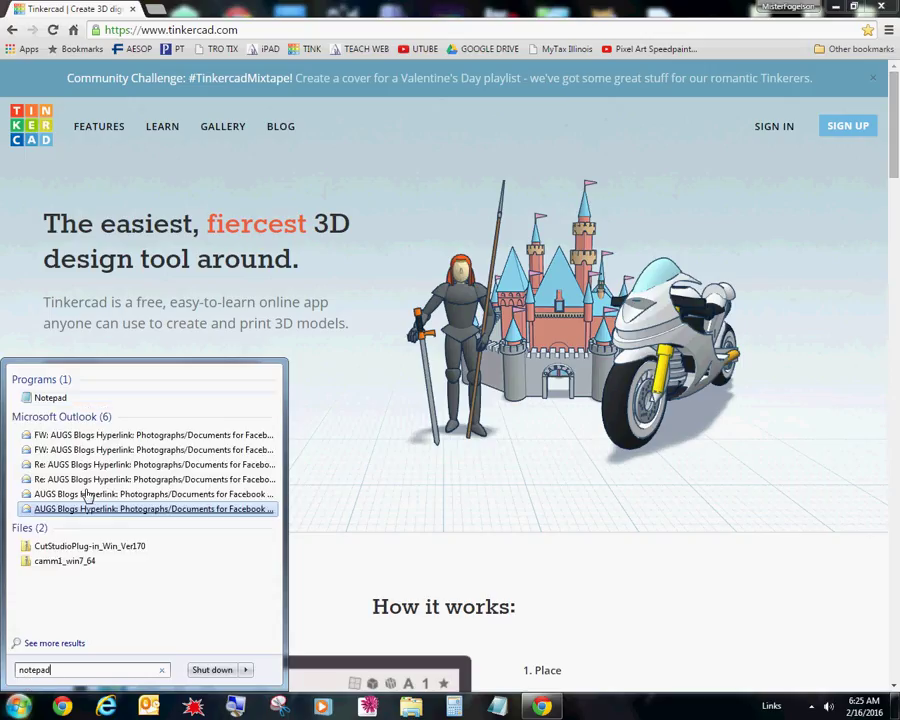
left_click(58, 399)
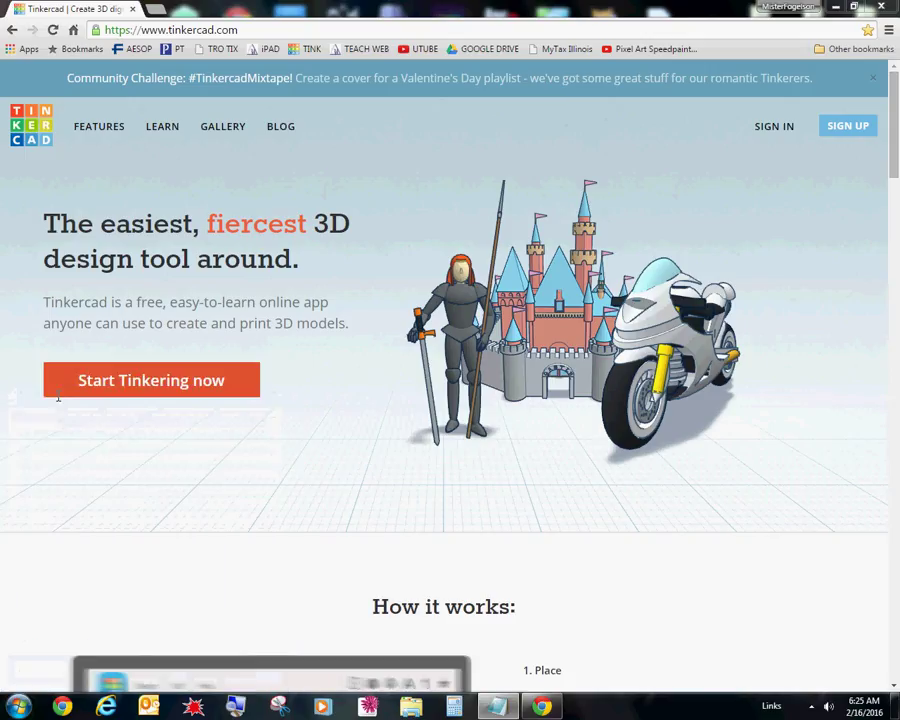
- Position the Notepad window and type the account e-mail and a masked password line
left_click_drag(231, 225, 272, 248)
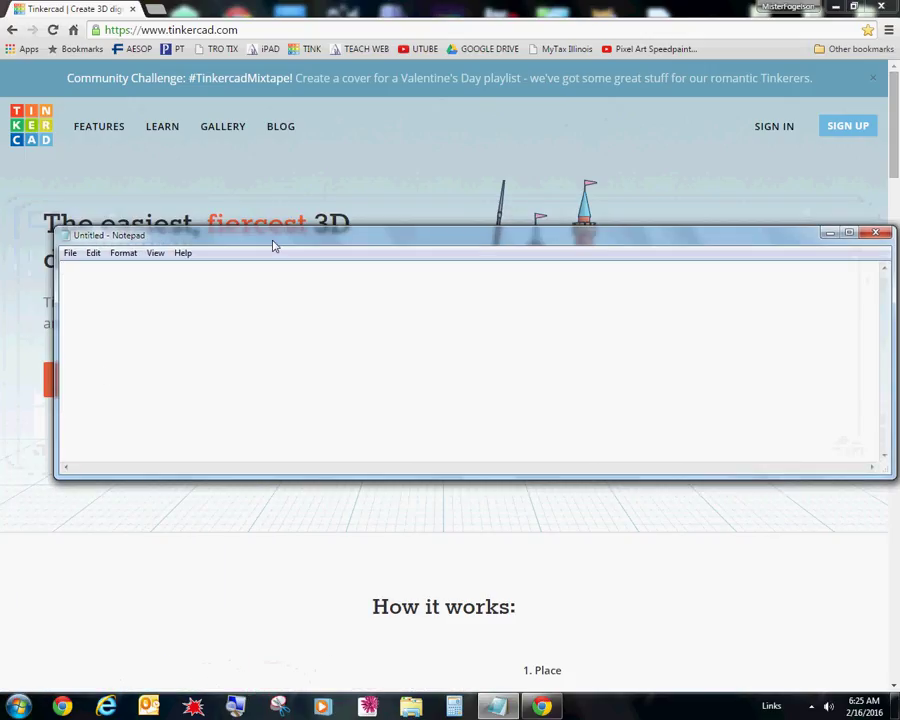
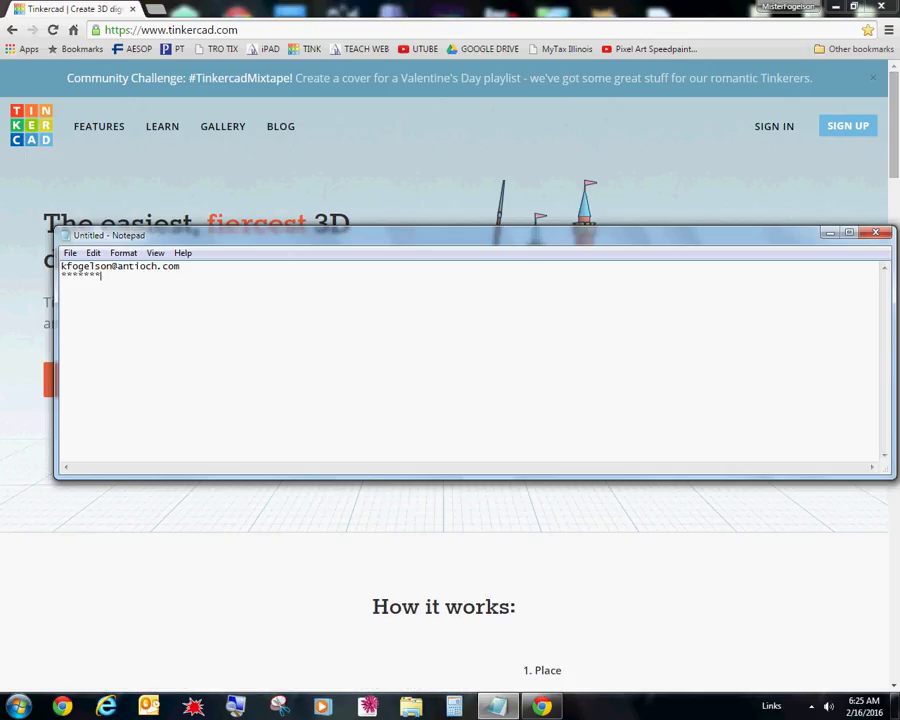
left_click(70, 253)
- In Save As, browse Computer to the staff T: drive and select the PW TinkerCad file
left_click(92, 316)
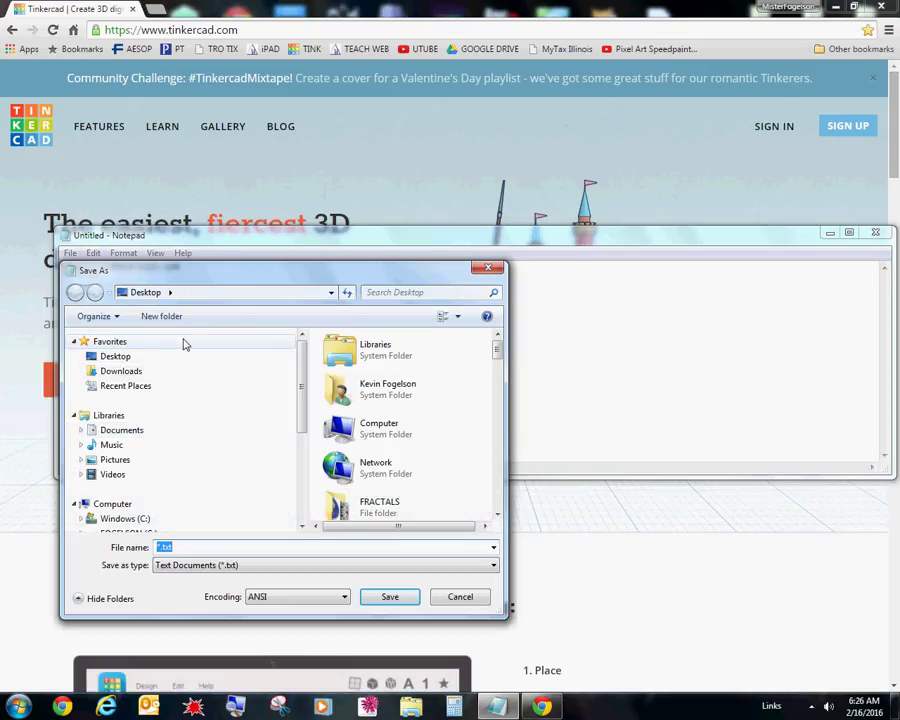
left_click(388, 432)
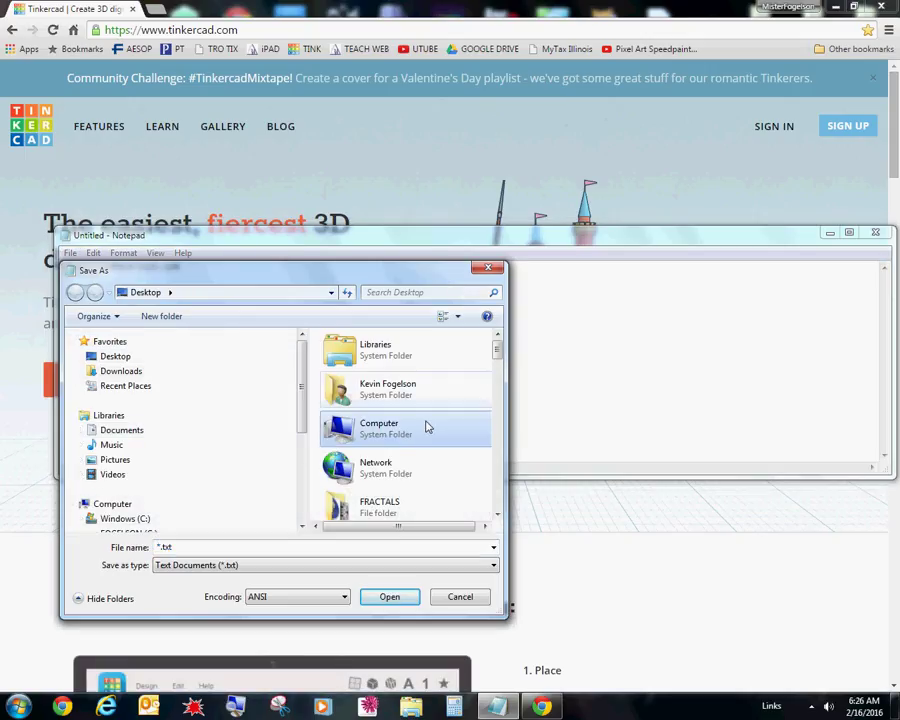
double_click(406, 430)
scroll(495, 432, "down", 5)
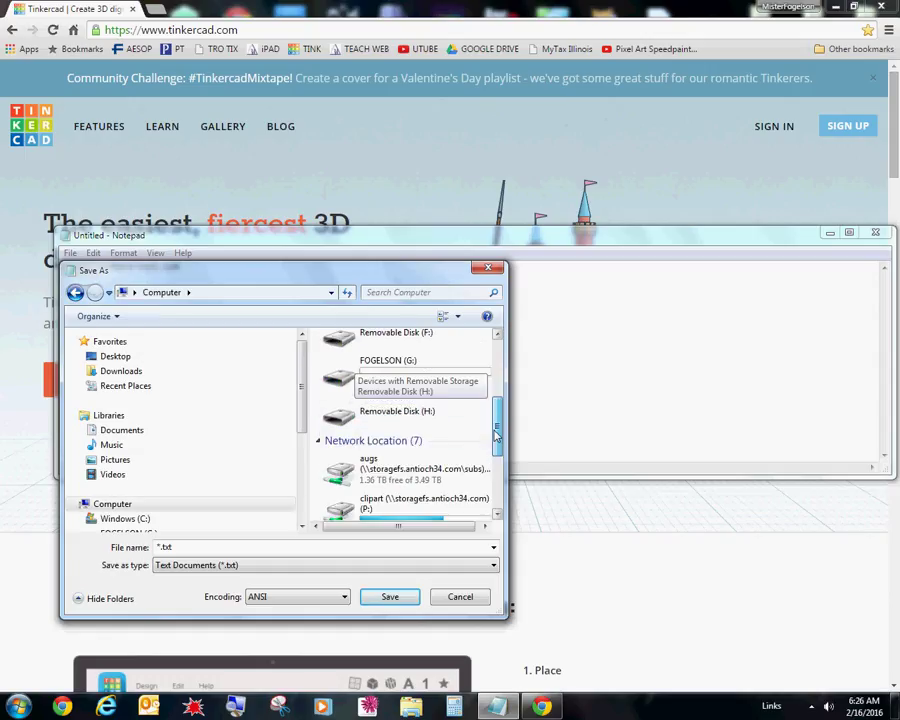
left_click_drag(495, 432, 494, 488)
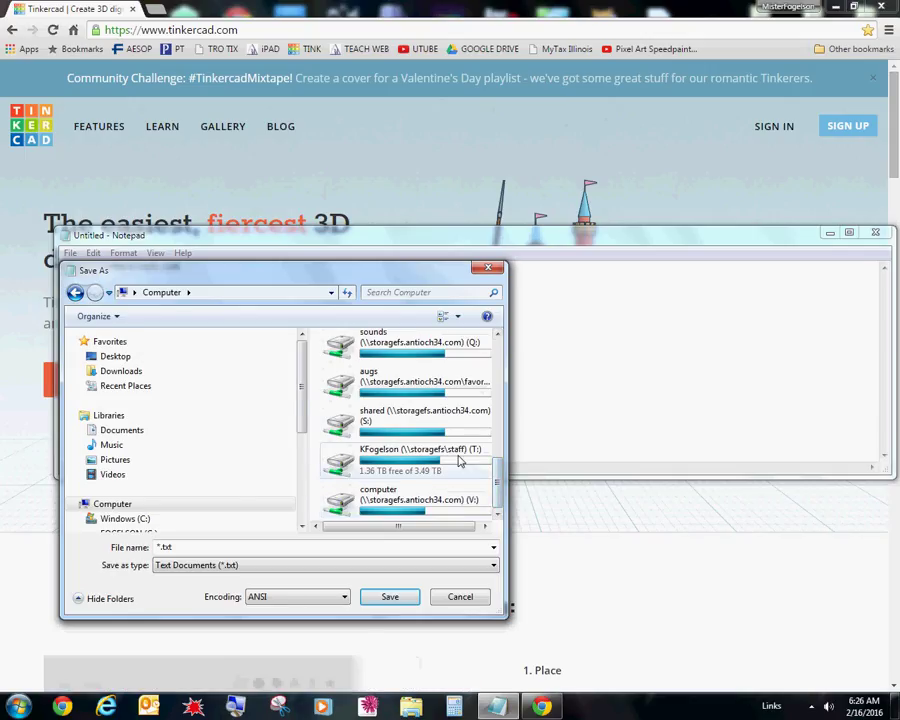
double_click(459, 460)
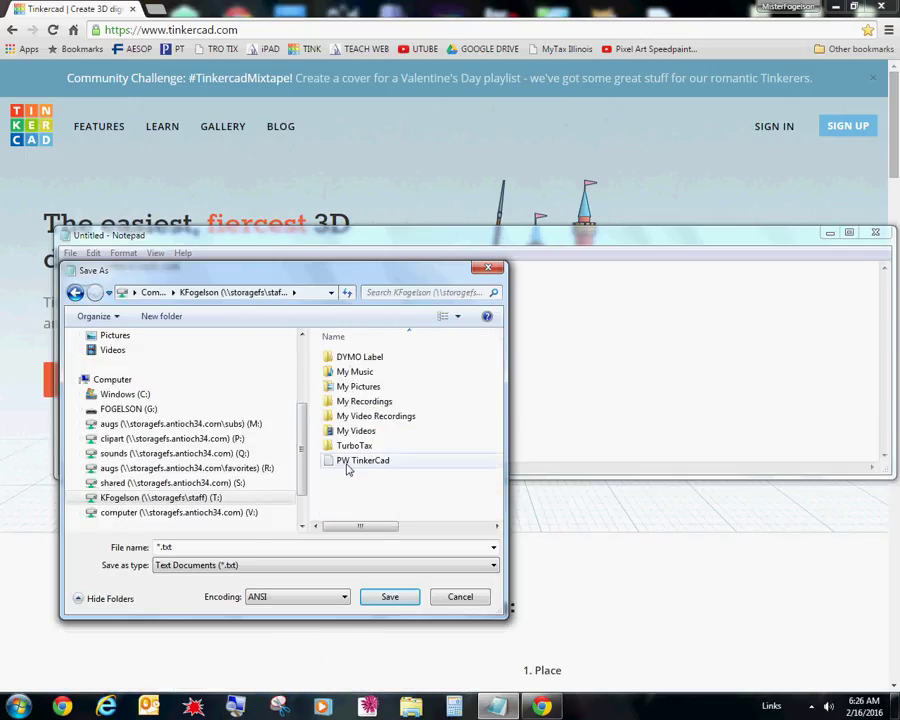
double_click(187, 547)
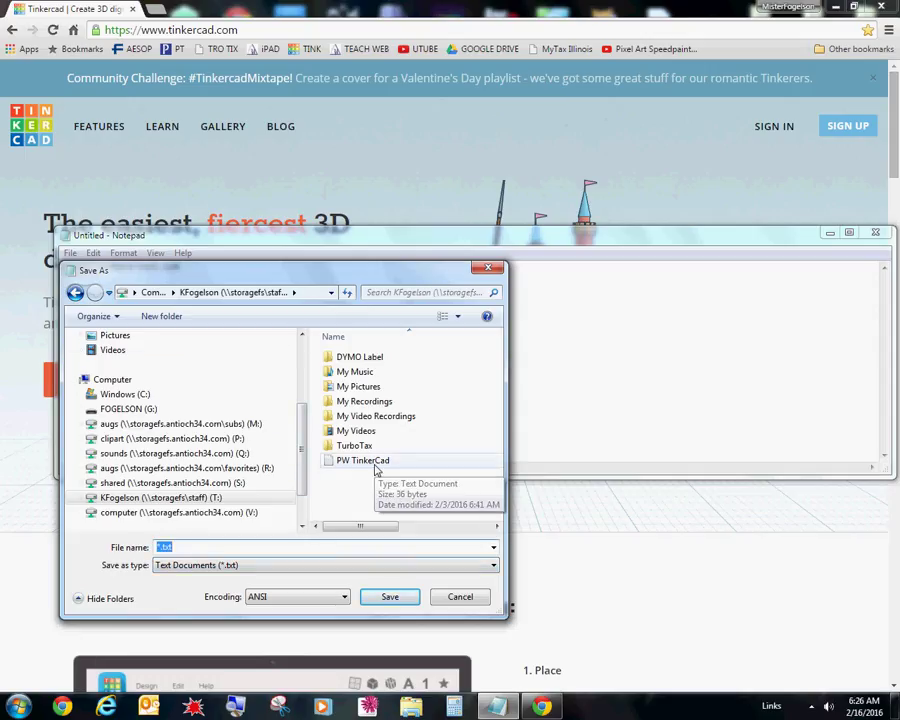
left_click(363, 463)
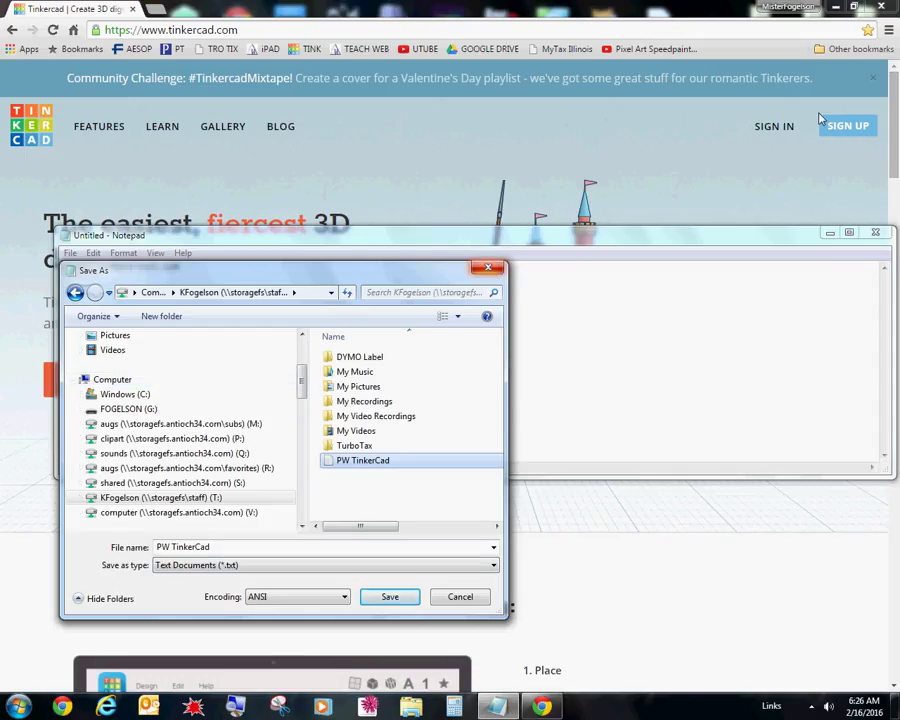
- Cancel the save, close Notepad and discard the unsaved notes
left_click(500, 268)
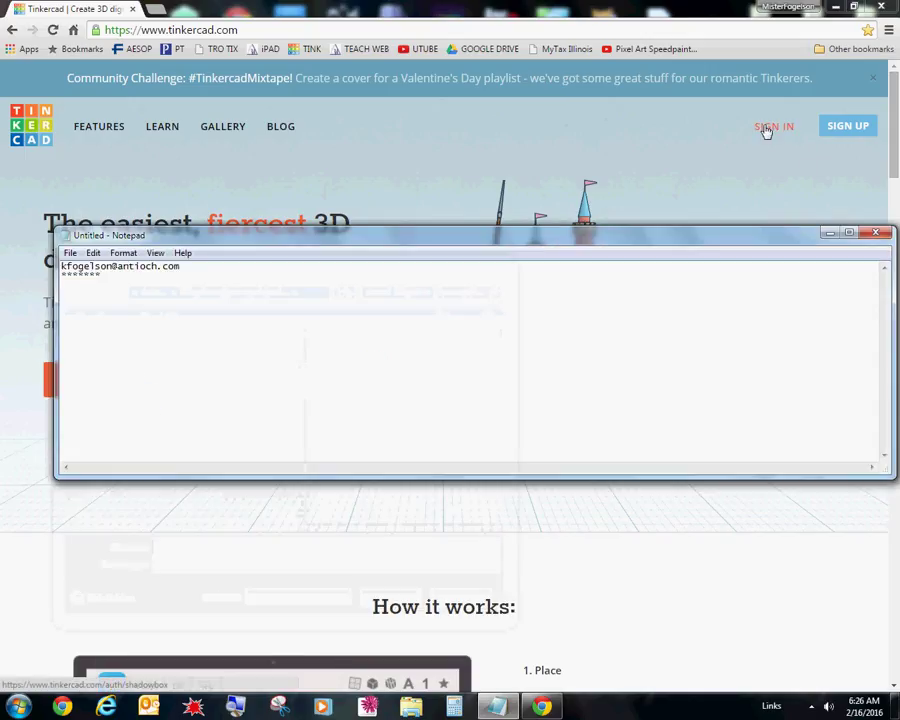
left_click(873, 234)
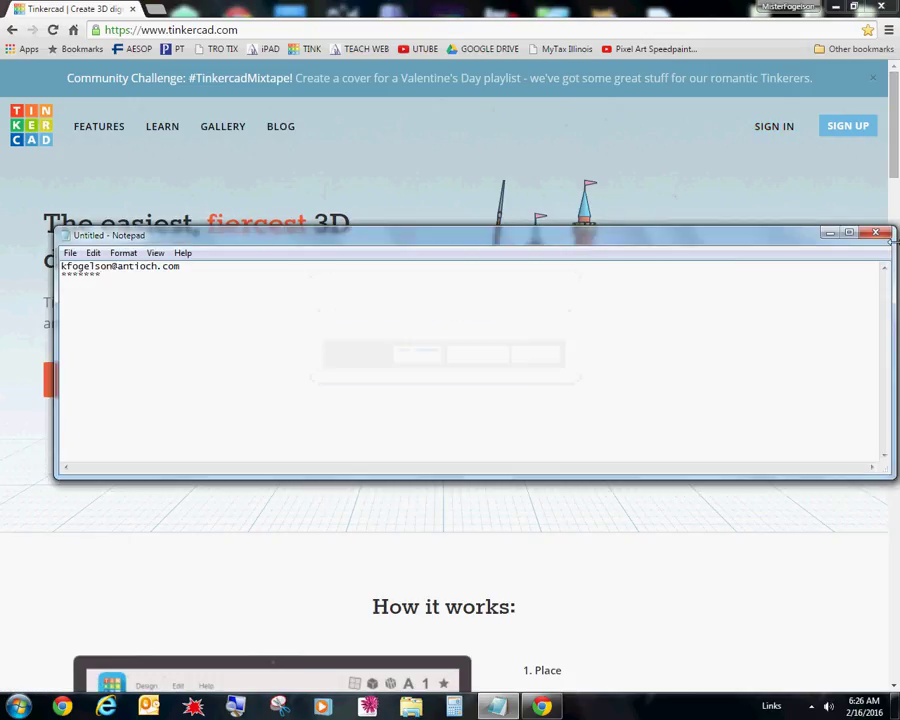
left_click(476, 356)
- Sign in to Tinkercad with the account e-mail address and password
left_click(772, 128)
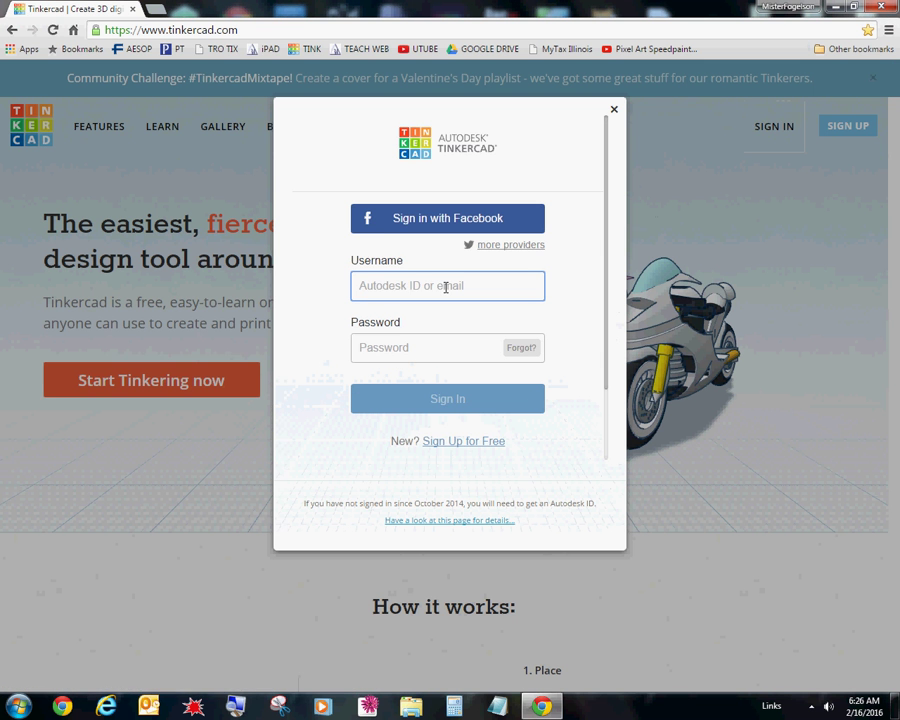
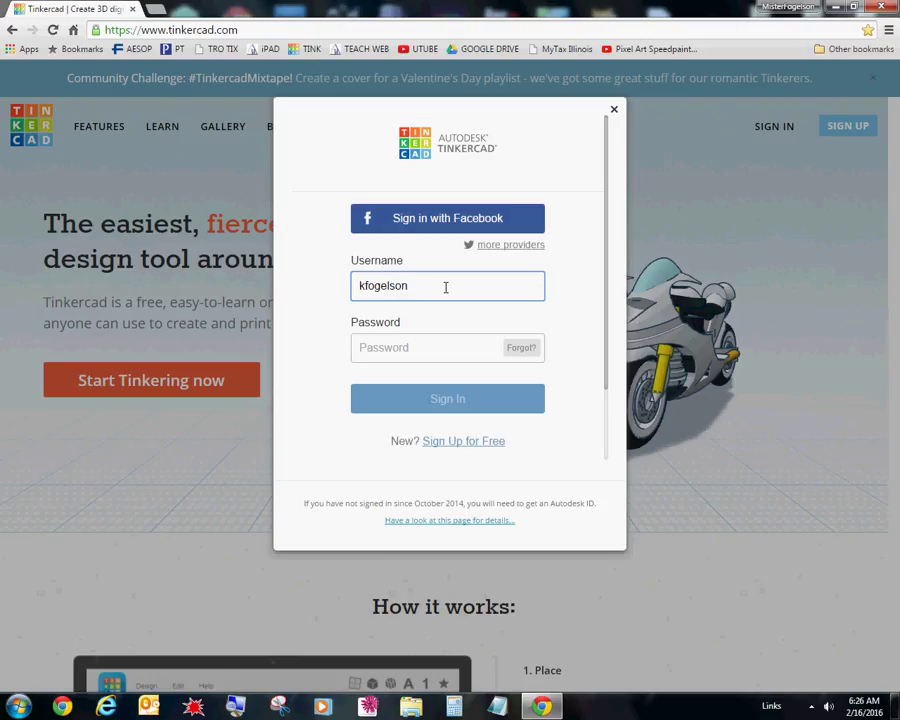
key("Tab")
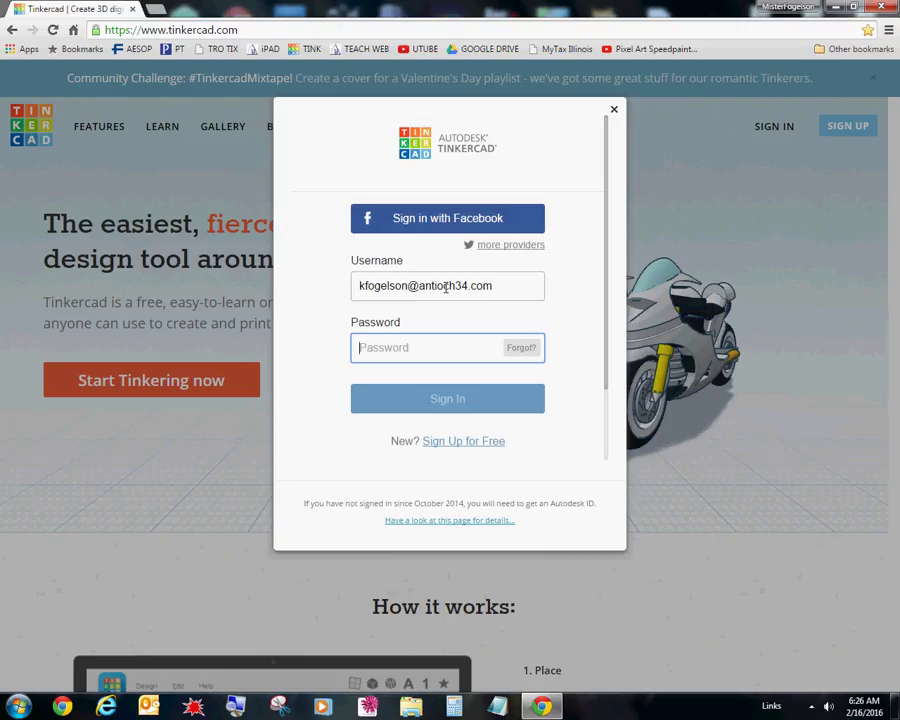
type("••")
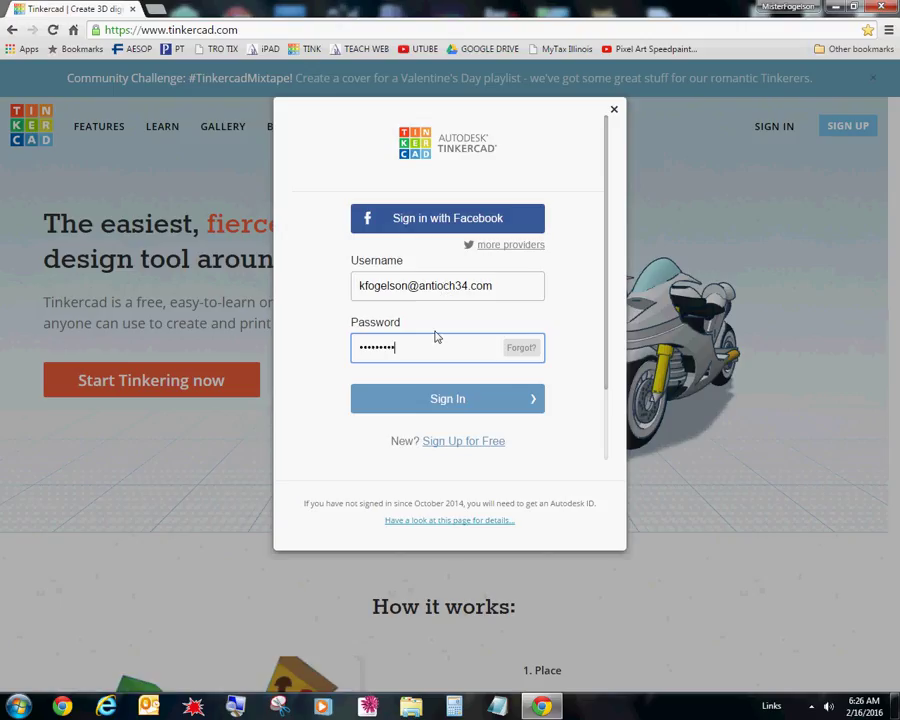
left_click(455, 402)
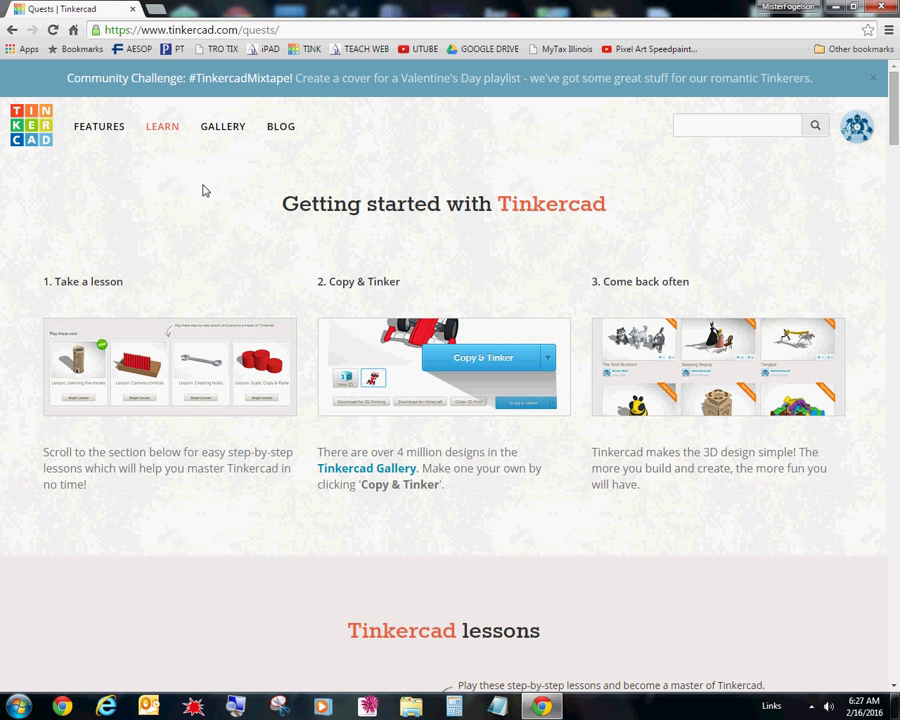
- Scroll through the Learn page lessons and begin Lesson: Camera controls from Basics
left_click_drag(897, 153, 897, 455)
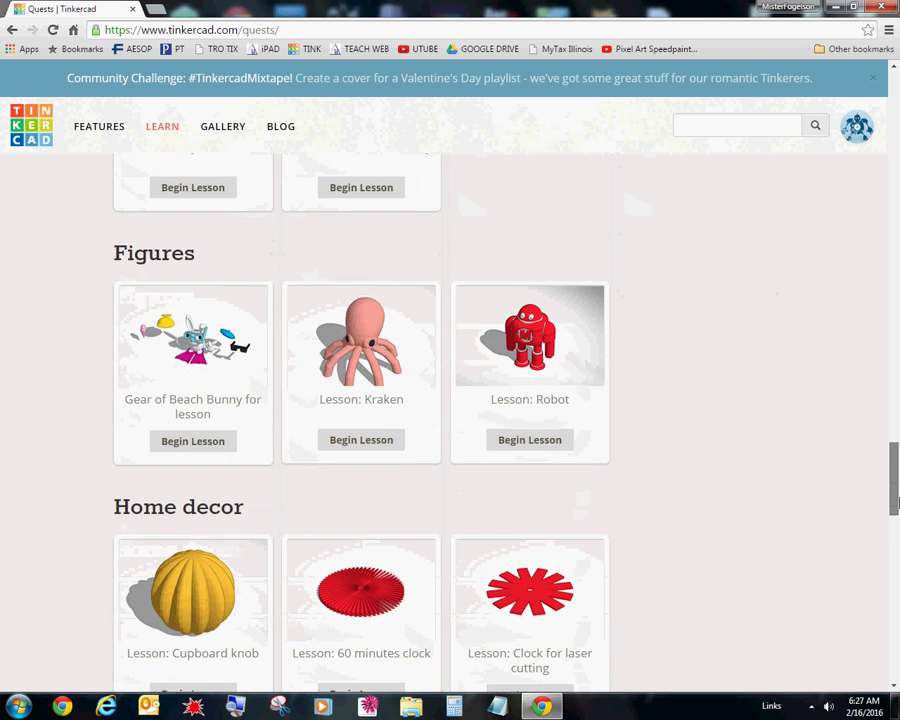
left_click_drag(897, 510, 883, 216)
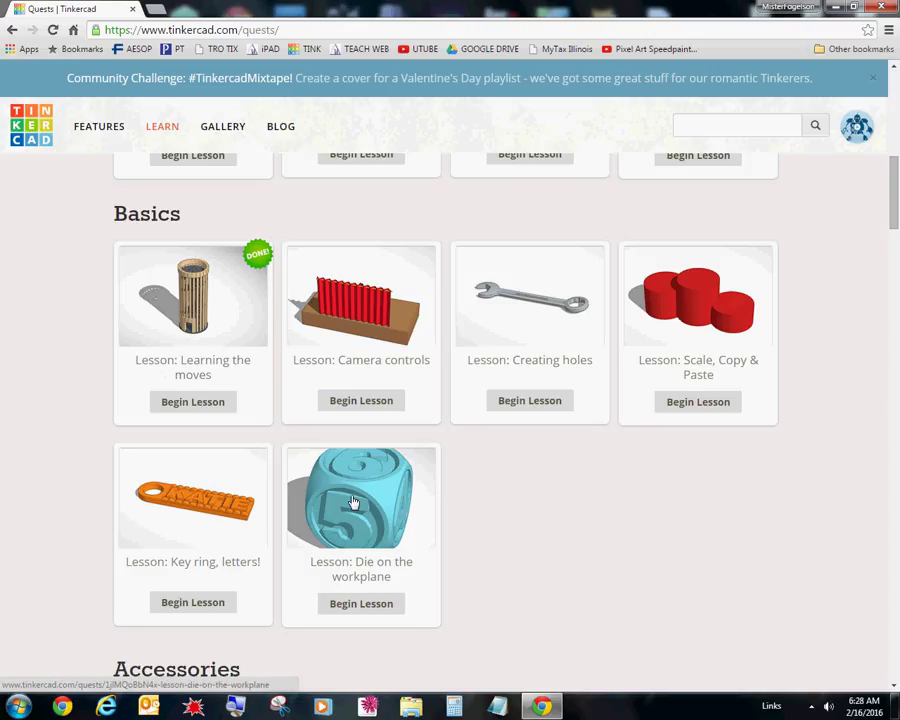
left_click_drag(893, 216, 895, 218)
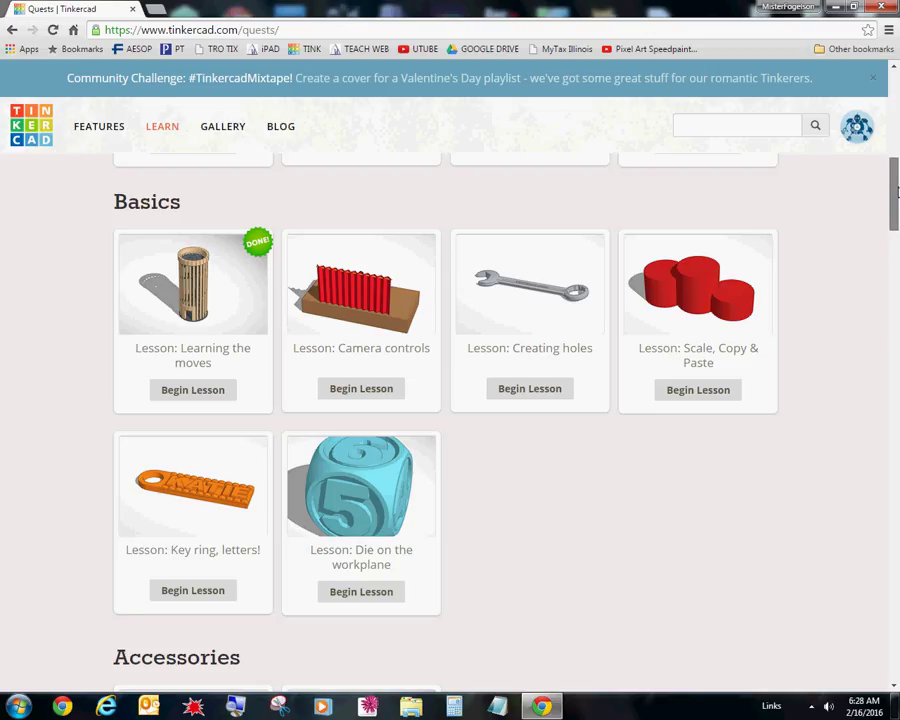
left_click_drag(894, 199, 894, 357)
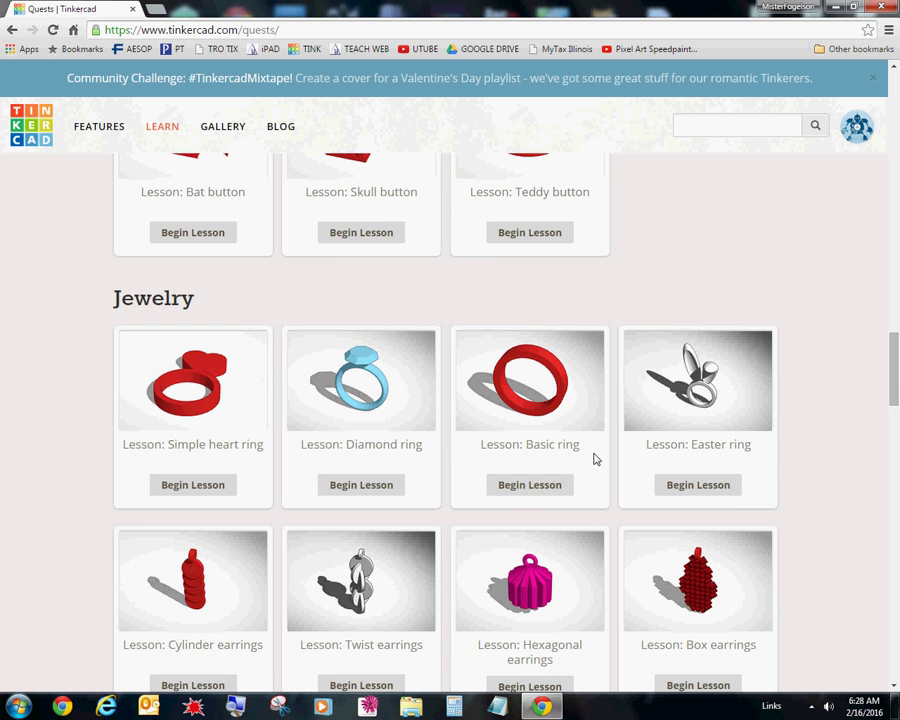
left_click_drag(896, 402, 897, 352)
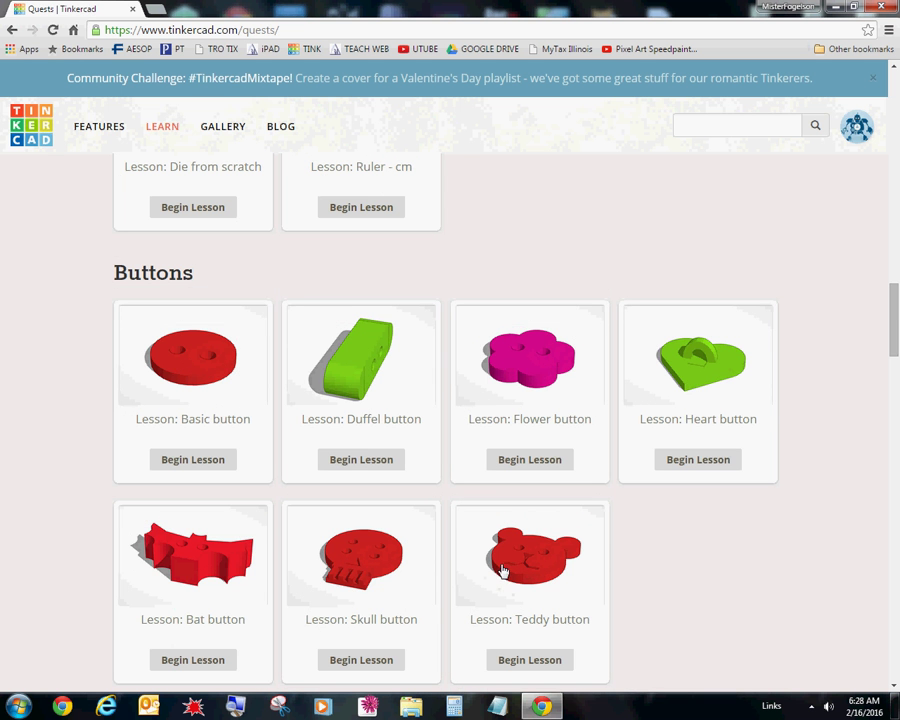
left_click_drag(896, 323, 896, 252)
scroll(581, 311, "down", 2)
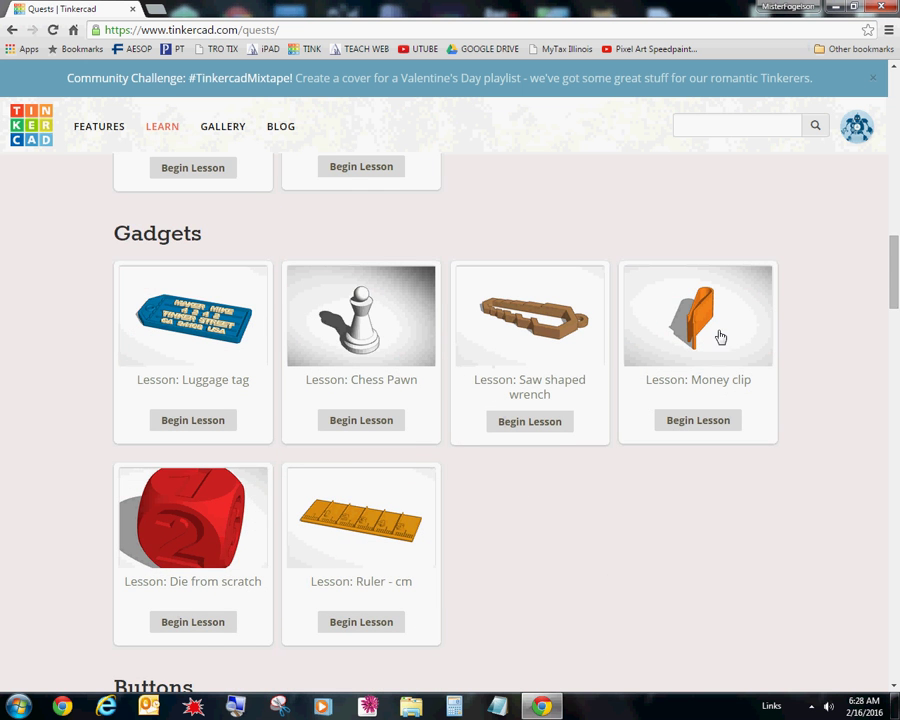
left_click_drag(889, 284, 880, 216)
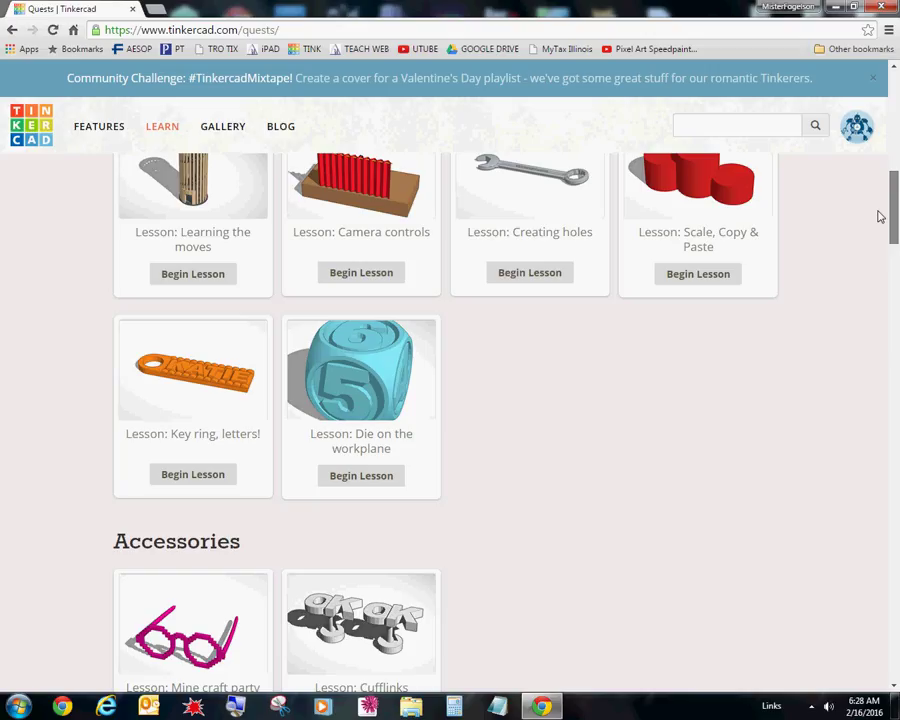
left_click_drag(880, 216, 880, 204)
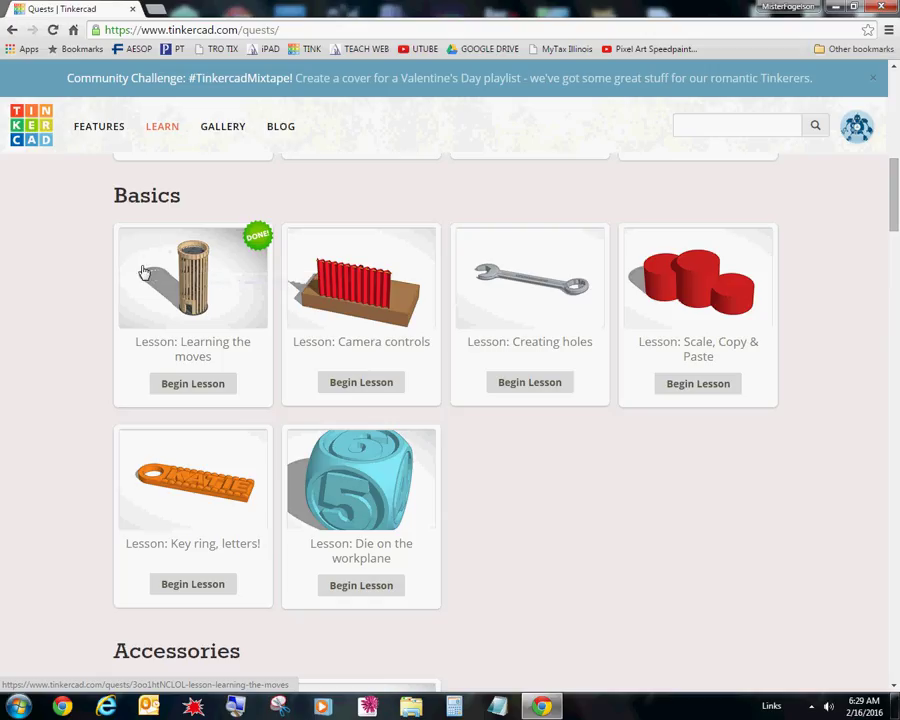
left_click(361, 385)
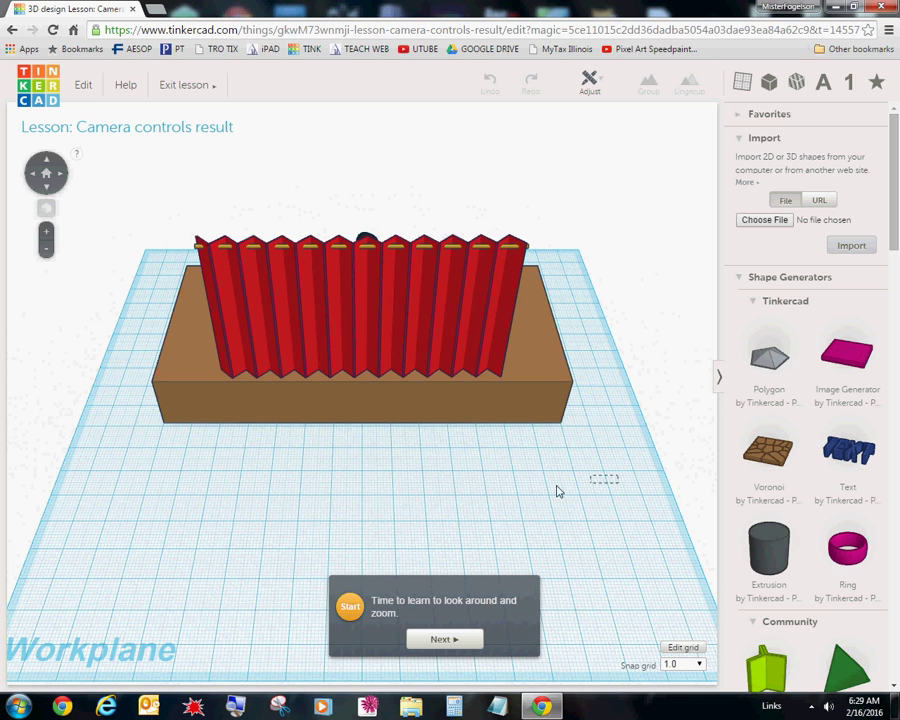
- Orbit the stage, advance to lesson step 1, then orbit to reveal the figure behind the curtain
right_click_drag(579, 483, 516, 490)
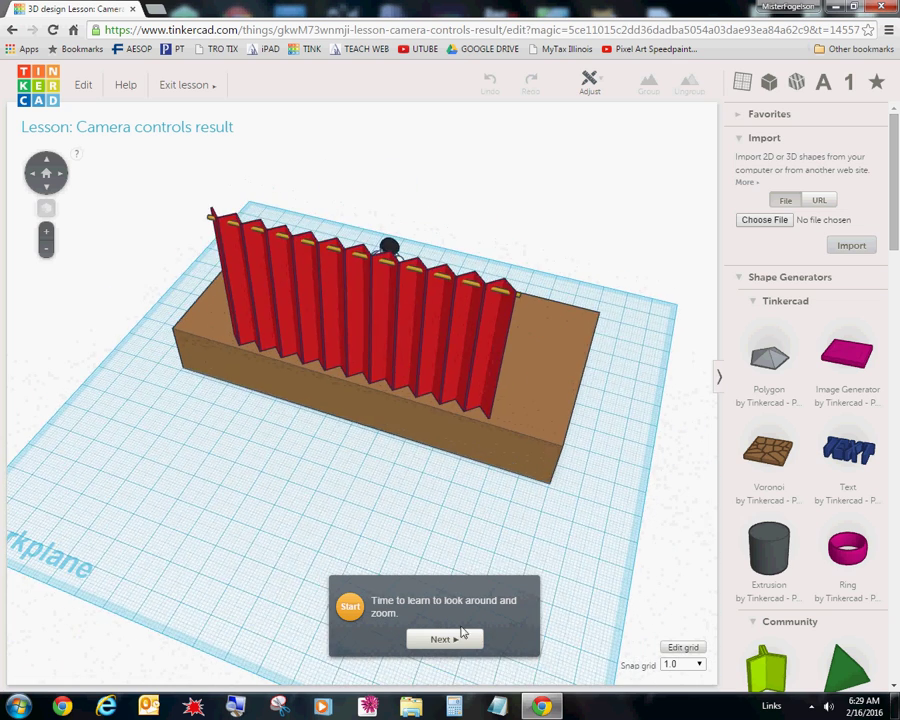
left_click(461, 643)
right_click_drag(604, 519, 420, 500)
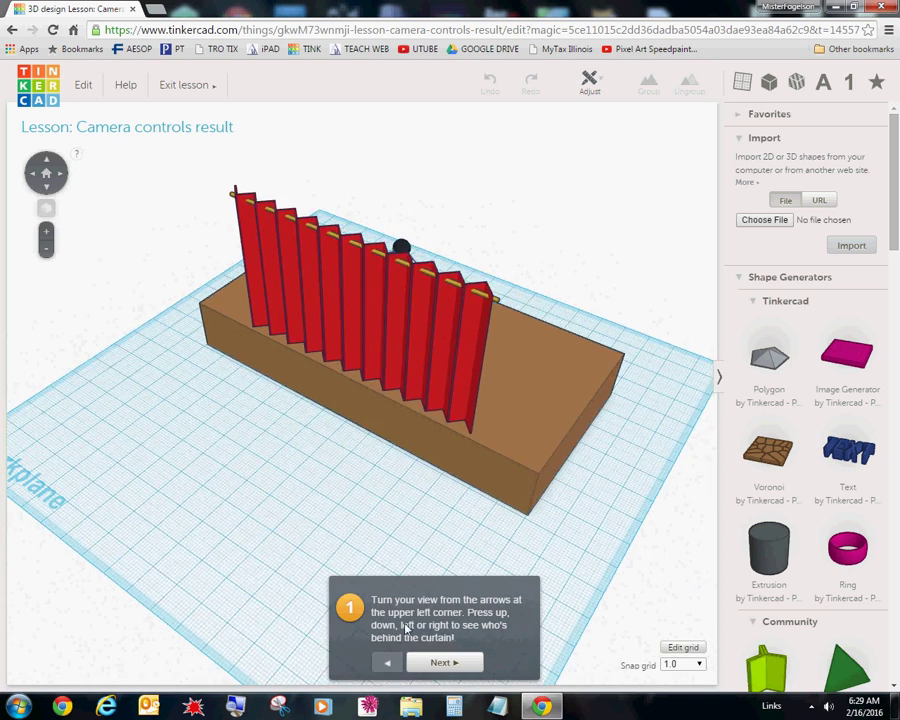
right_click_drag(571, 519, 228, 463)
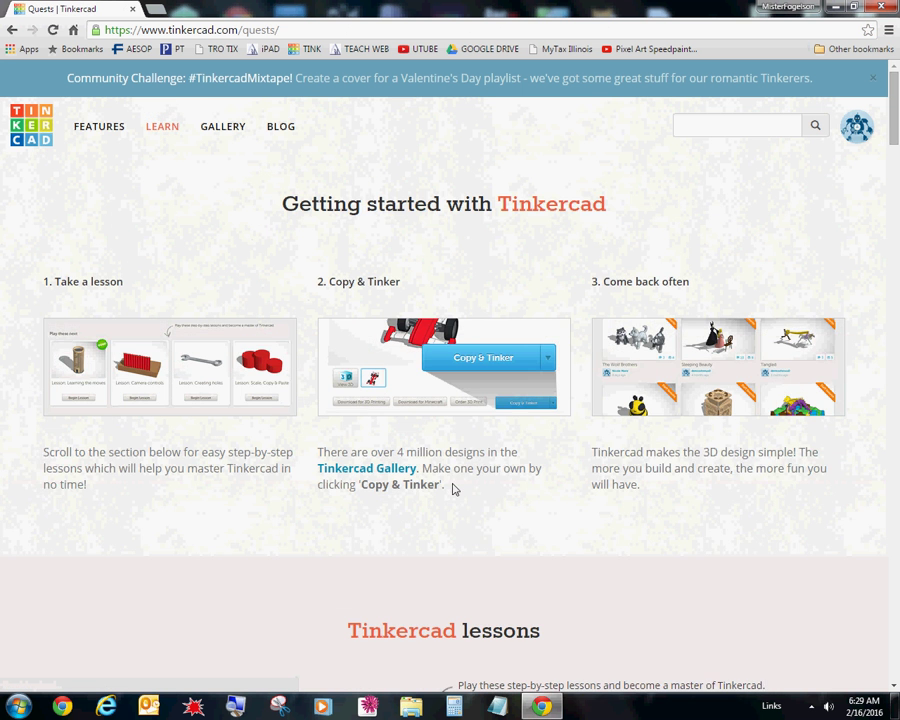
- Leave the Quests lessons page and return to the All designs dashboard
scroll(445, 488, "down", 3)
scroll(200, 565, "down", 3)
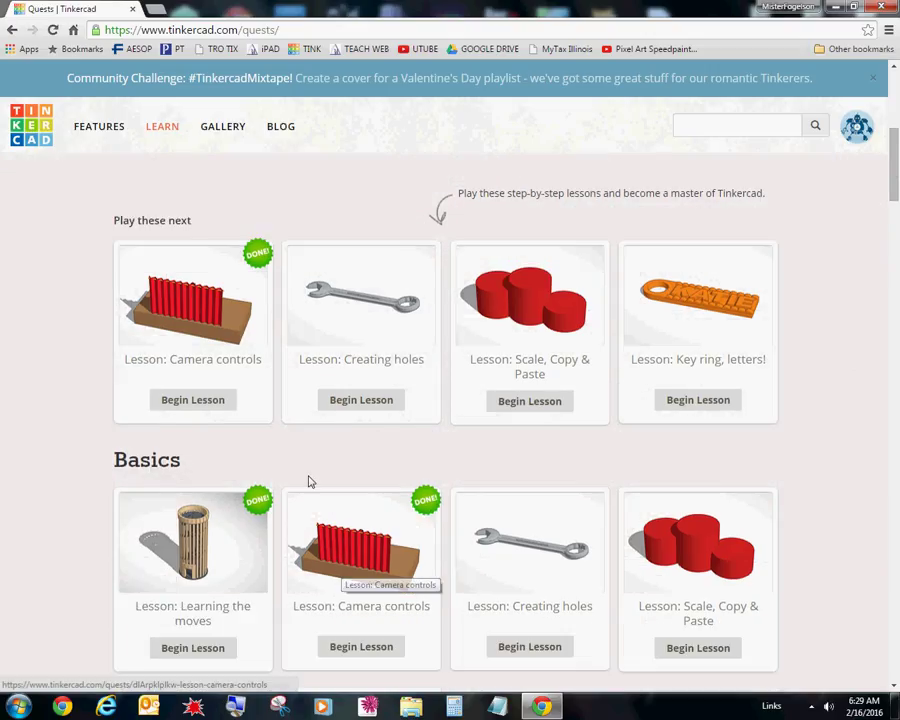
scroll(819, 337, "up", 3)
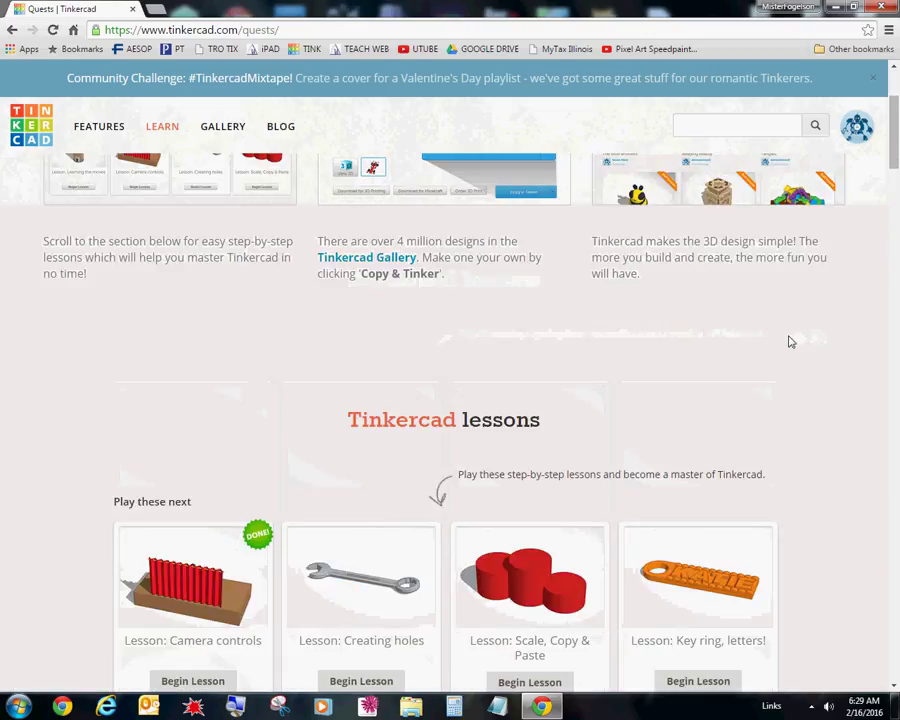
scroll(662, 346, "up", 2)
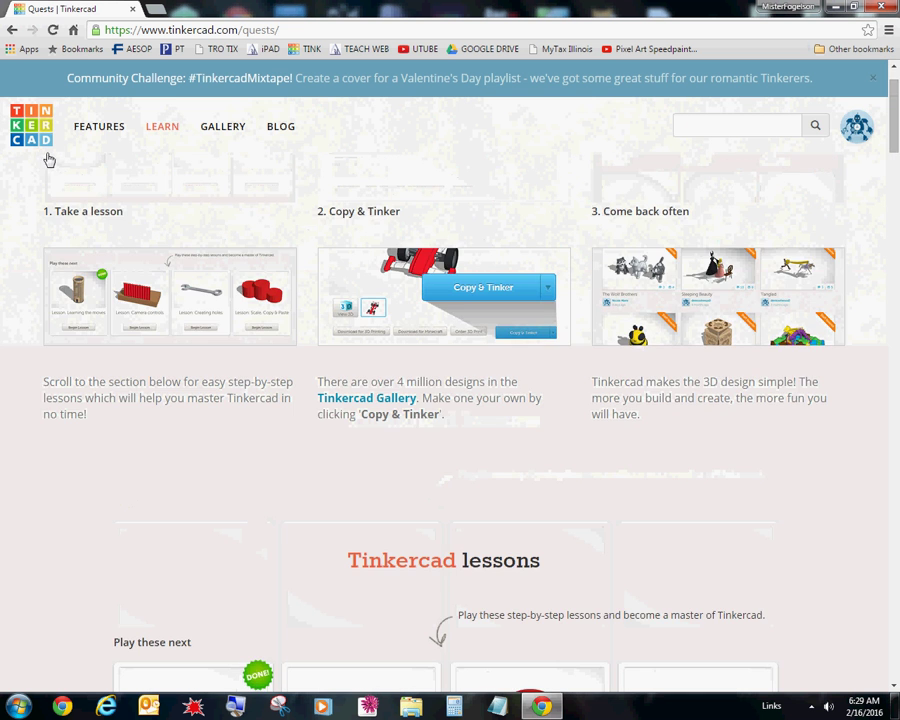
left_click(31, 125)
- Browse the saved private designs, such as Magnificent Krunk and Glorious Tumelo-Stantia
scroll(265, 278, "down", 1)
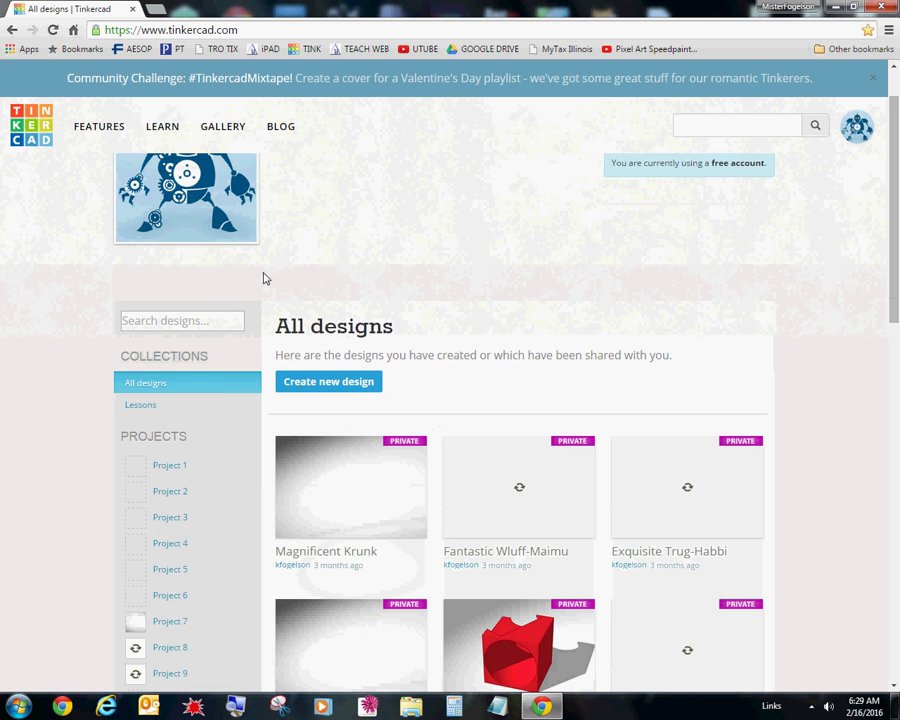
scroll(311, 297, "down", 1)
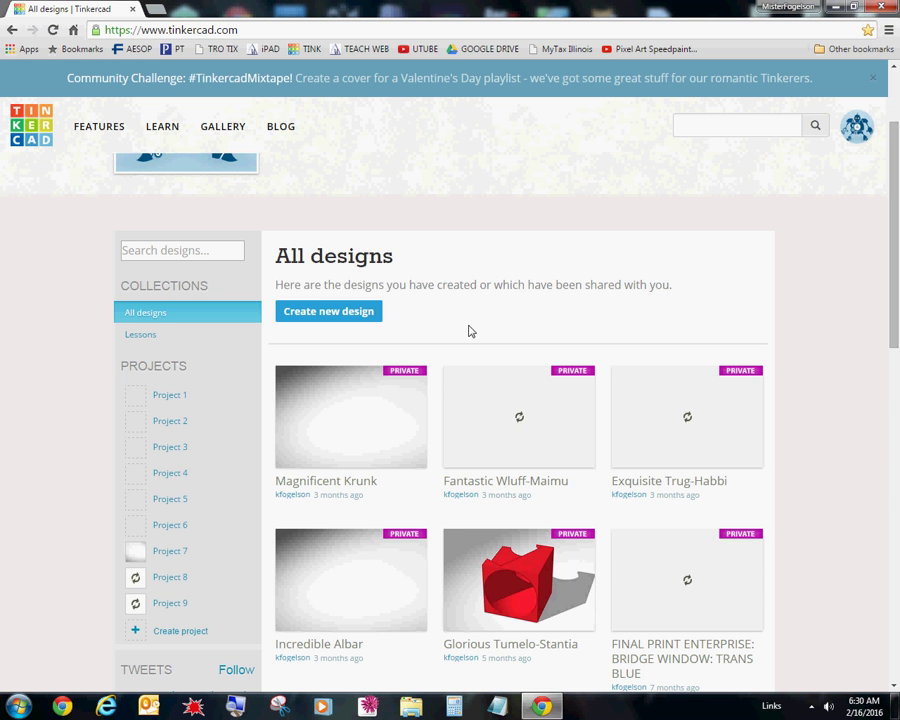
scroll(472, 330, "down", 5)
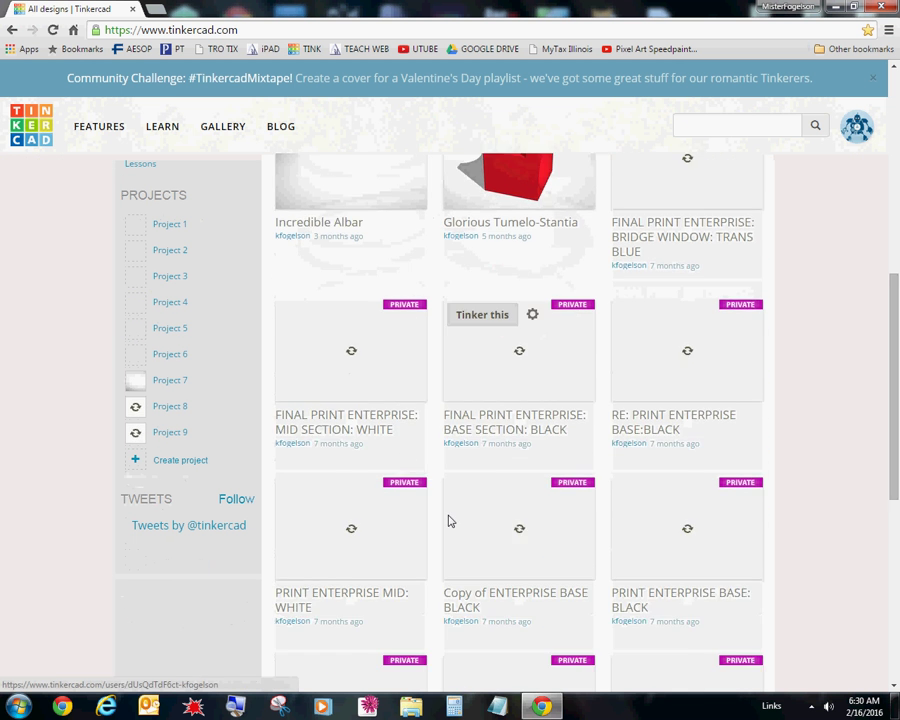
scroll(465, 500, "down", 1)
scroll(472, 430, "up", 3)
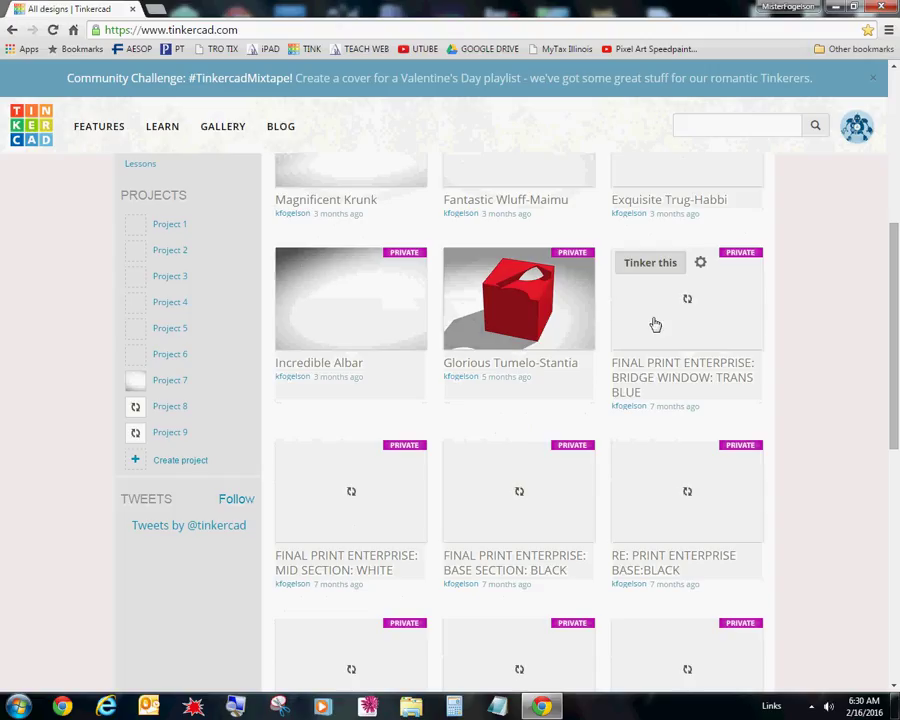
scroll(620, 315, "up", 3)
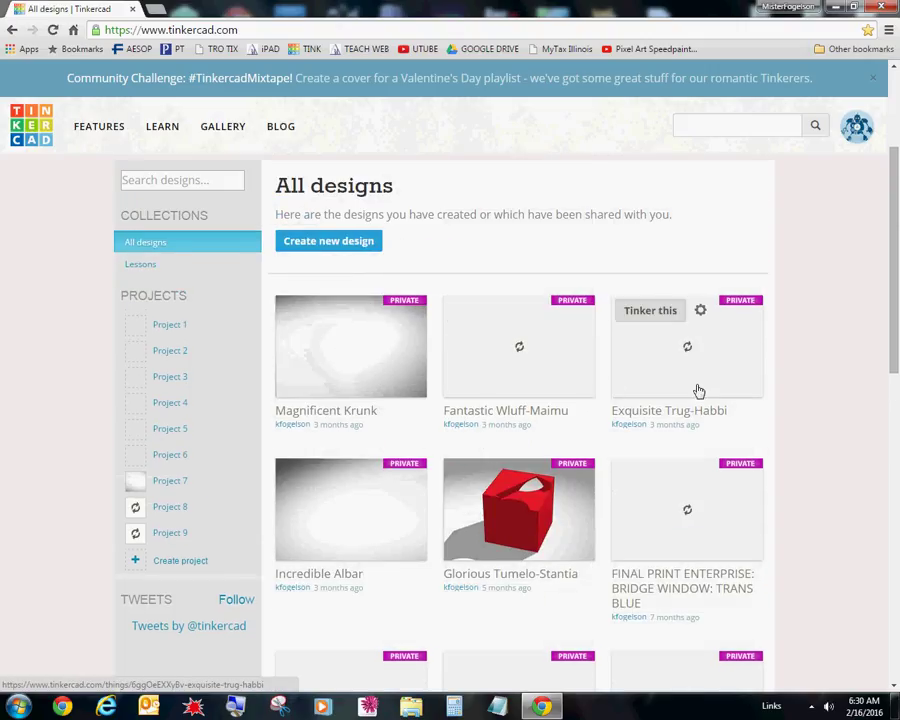
scroll(300, 372, "down", 1)
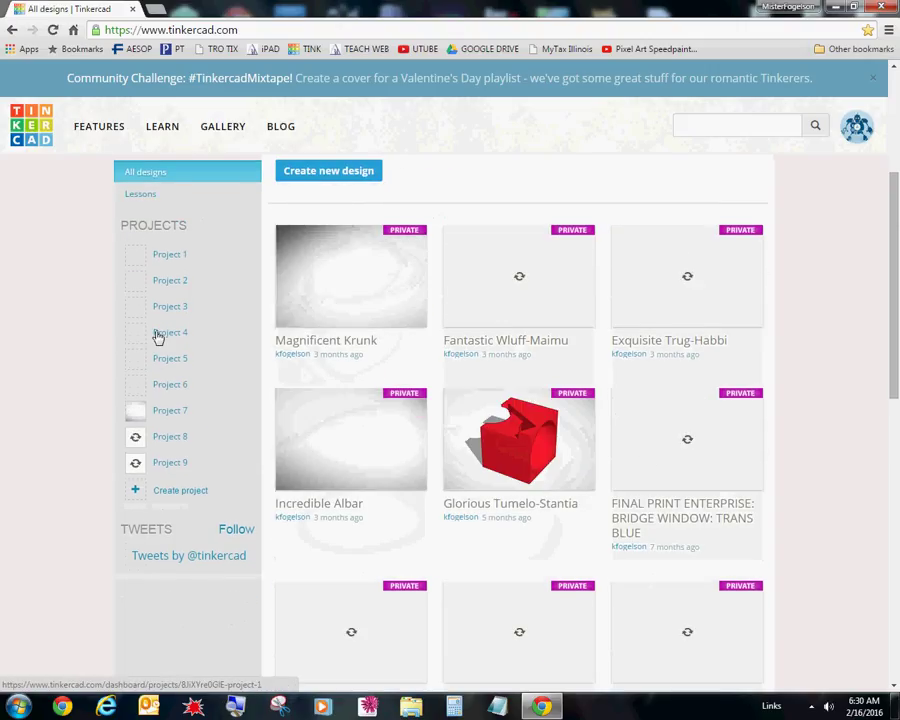
scroll(787, 295, "up", 1)
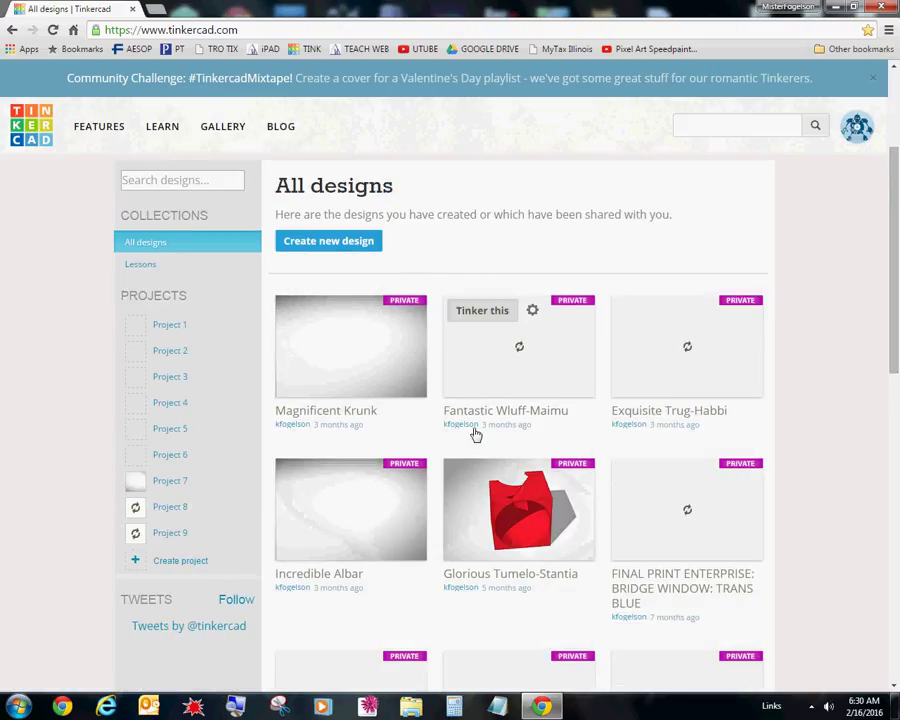
scroll(648, 540, "down", 5)
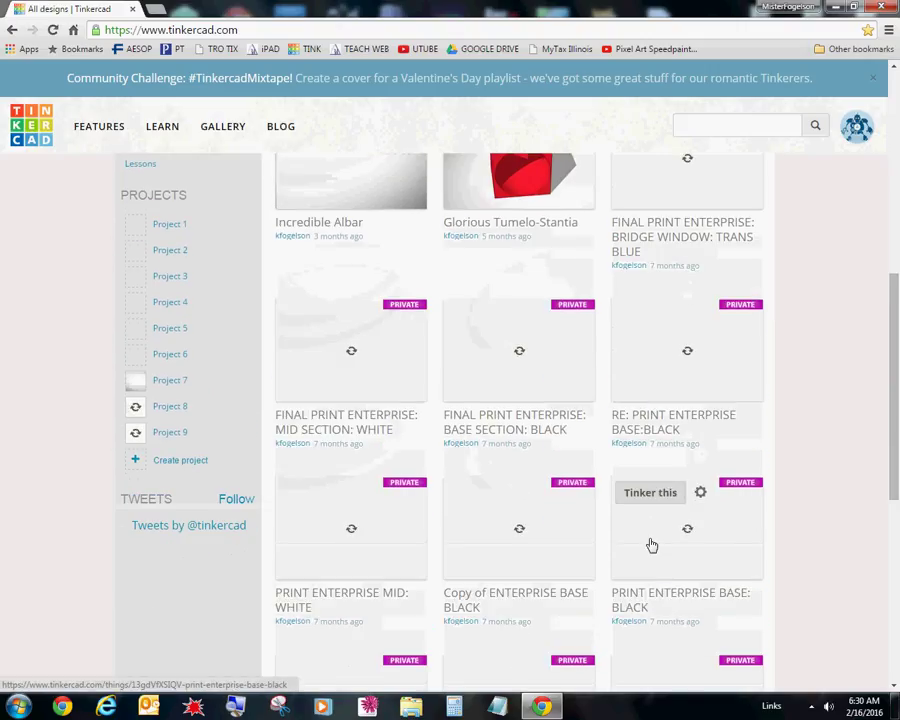
scroll(651, 541, "down", 2)
scroll(614, 487, "up", 6)
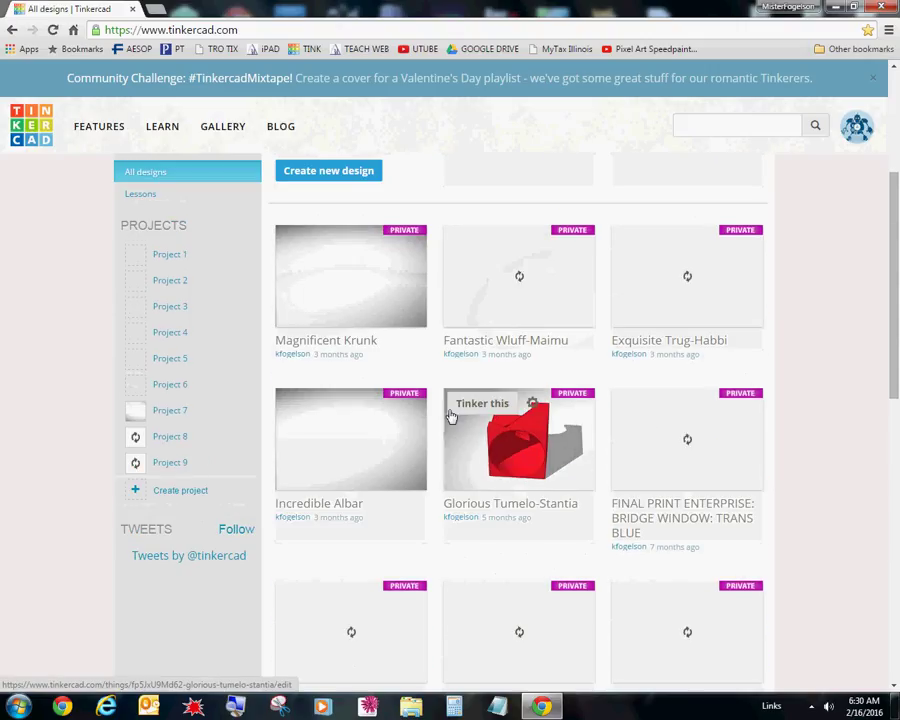
scroll(451, 416, "up", 1)
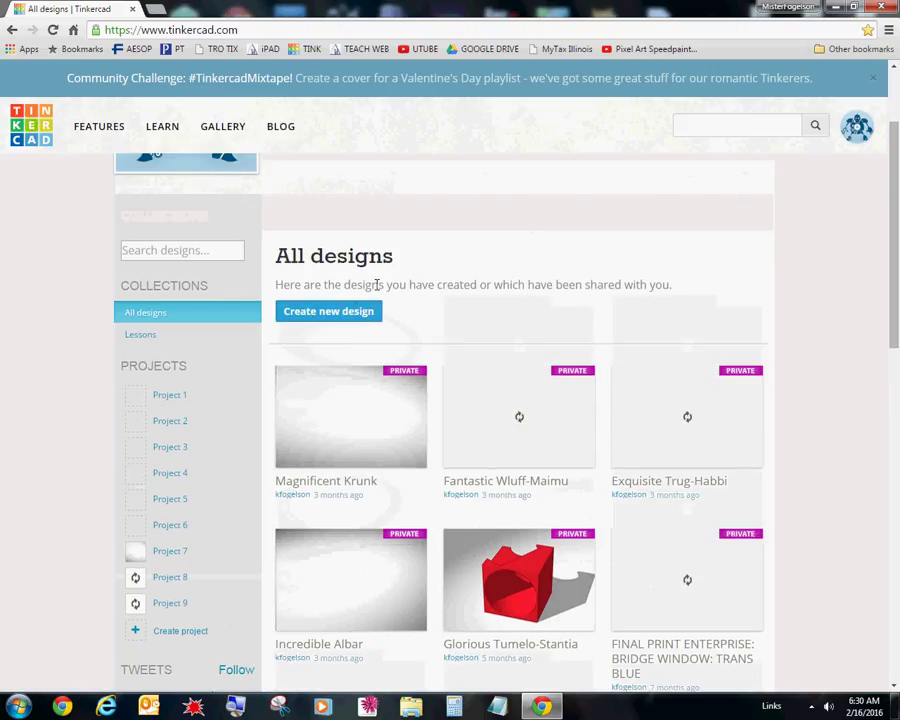
- Start a new blank design, Swanky Duup, and orbit and zoom its empty workplane
left_click(356, 312)
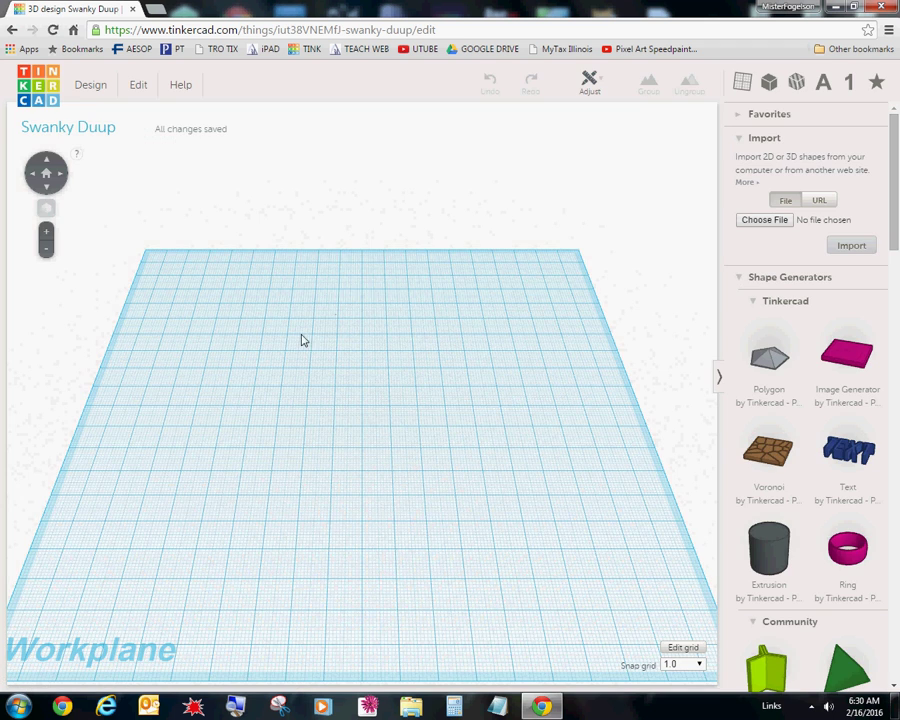
left_click_drag(333, 314, 265, 287)
right_click_drag(265, 287, 239, 311)
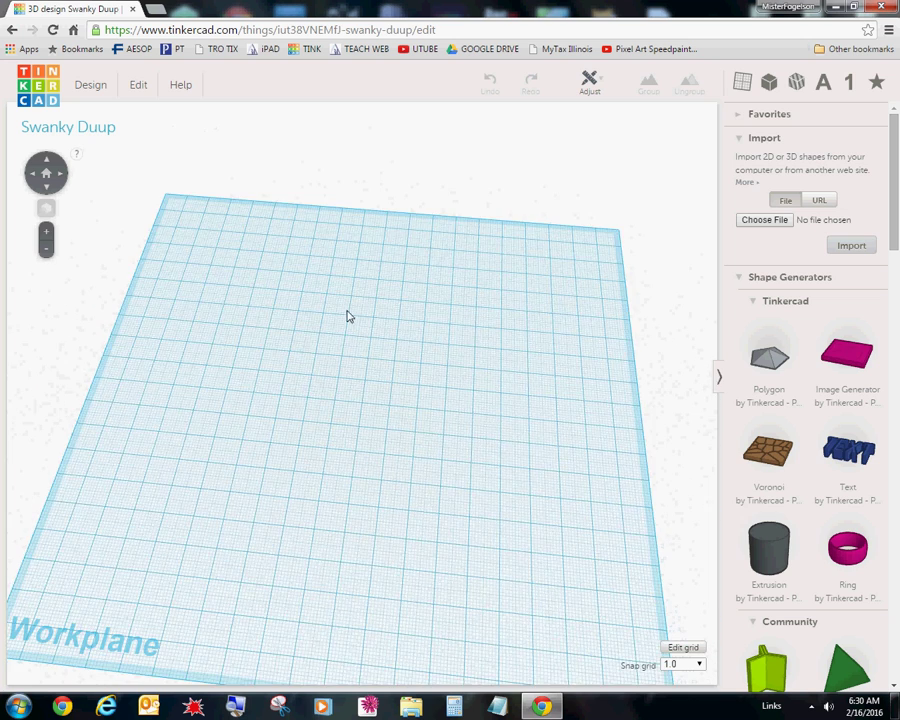
scroll(348, 313, "down", 4)
scroll(345, 300, "up", 4)
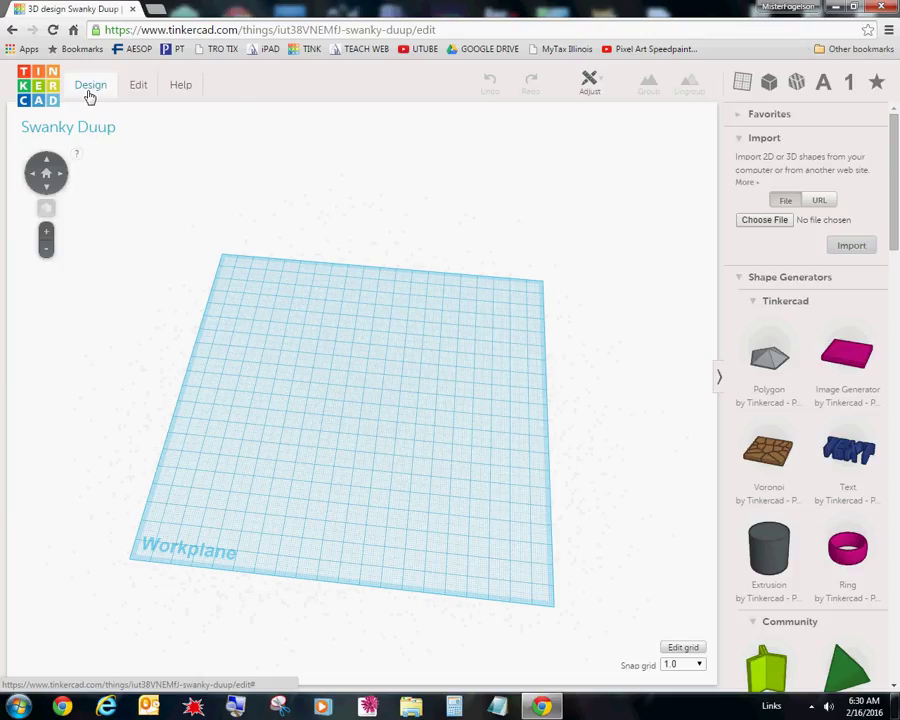
left_click(90, 95)
- Rename the design from Swanky Duup to 'Project One Lesson Mr. F' in its properties
left_click(100, 167)
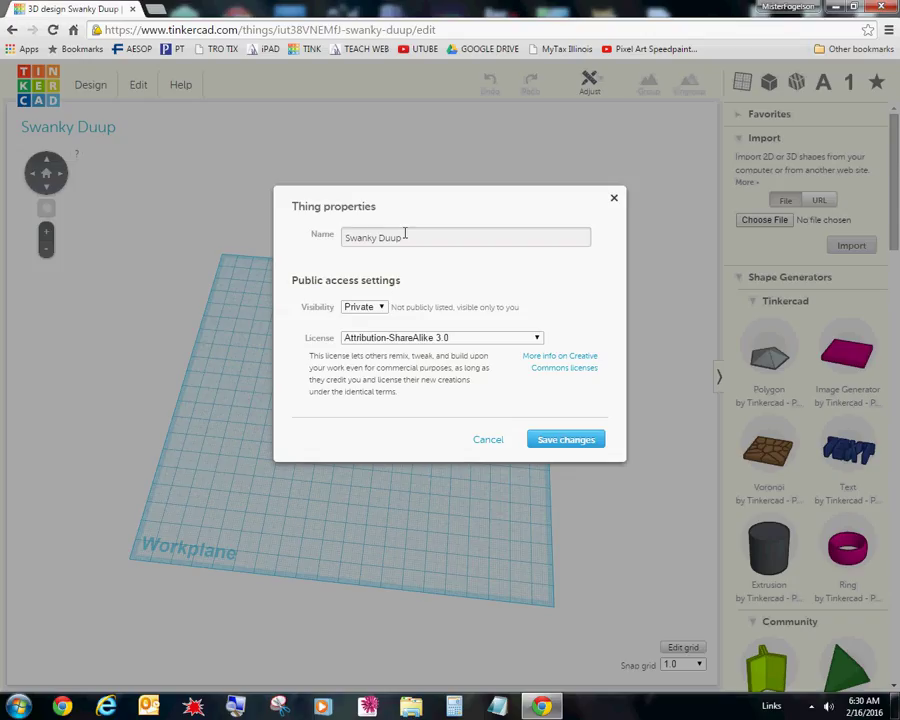
left_click_drag(405, 237, 338, 238)
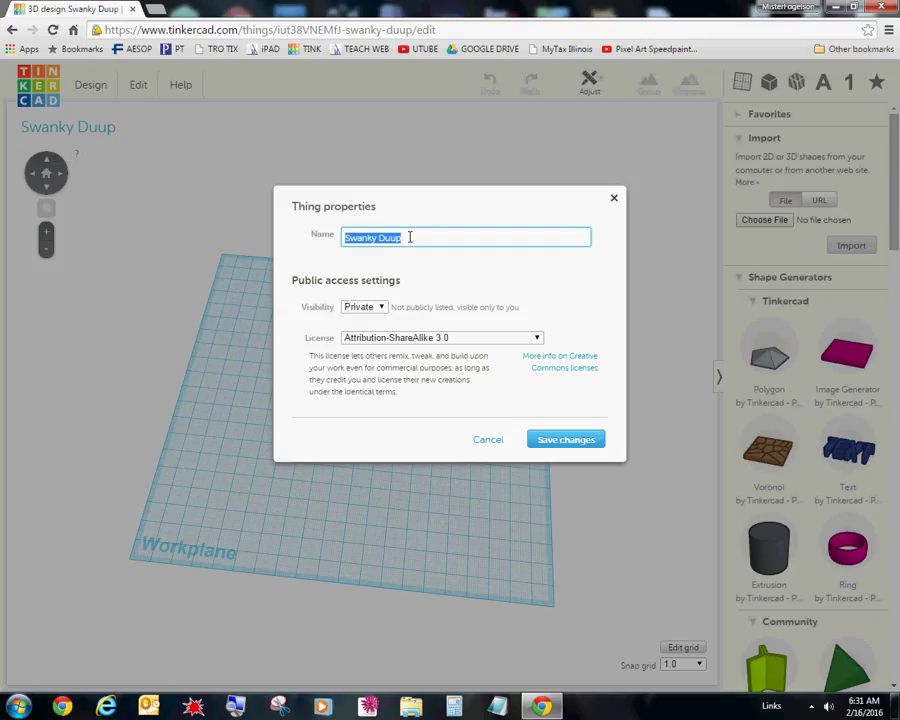
type("Project")
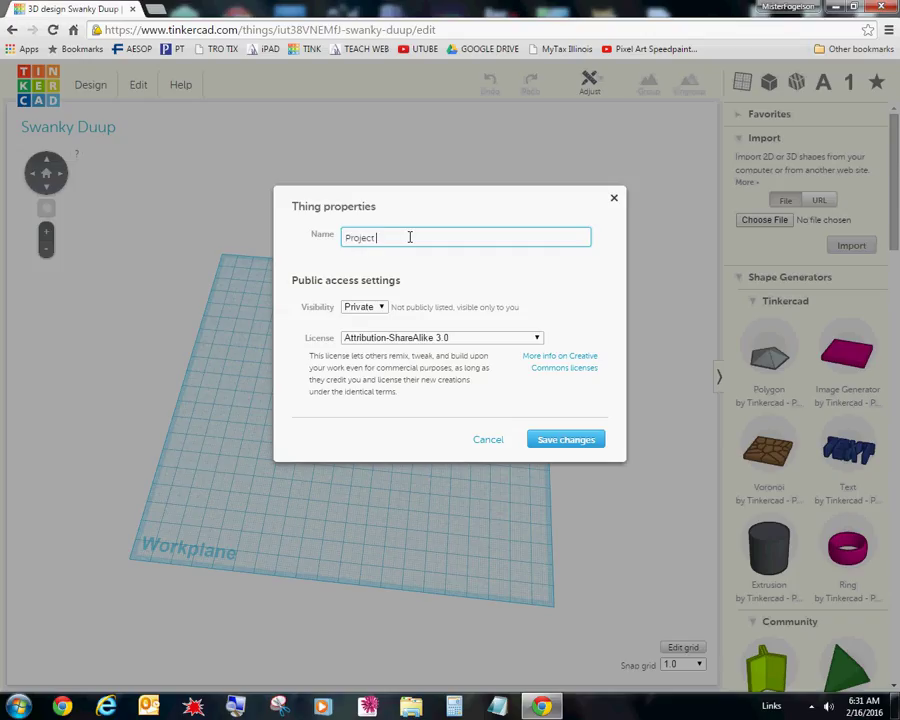
type(" One Lego")
left_click(561, 444)
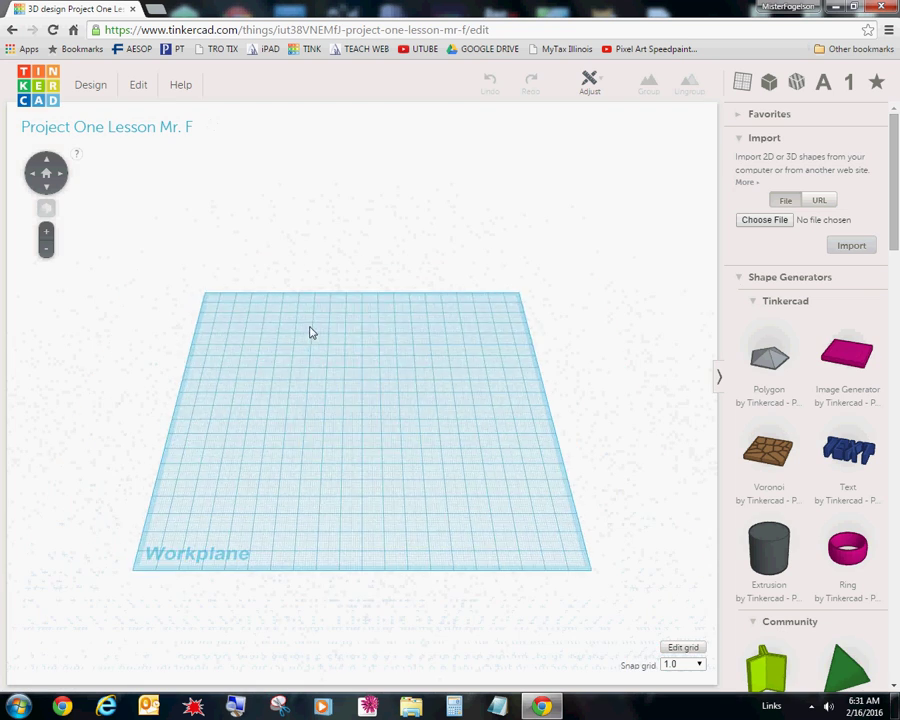
- Zoom and orbit the empty workplane, then turn it back to a squarer view
scroll(362, 340, "up", 4)
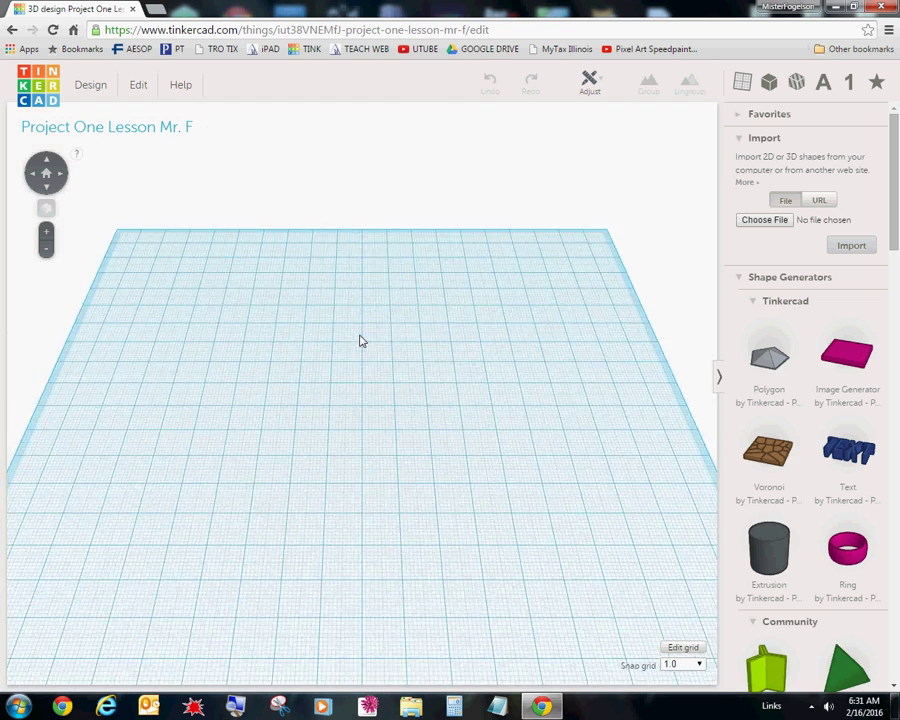
scroll(362, 341, "down", 5)
scroll(358, 342, "up", 2)
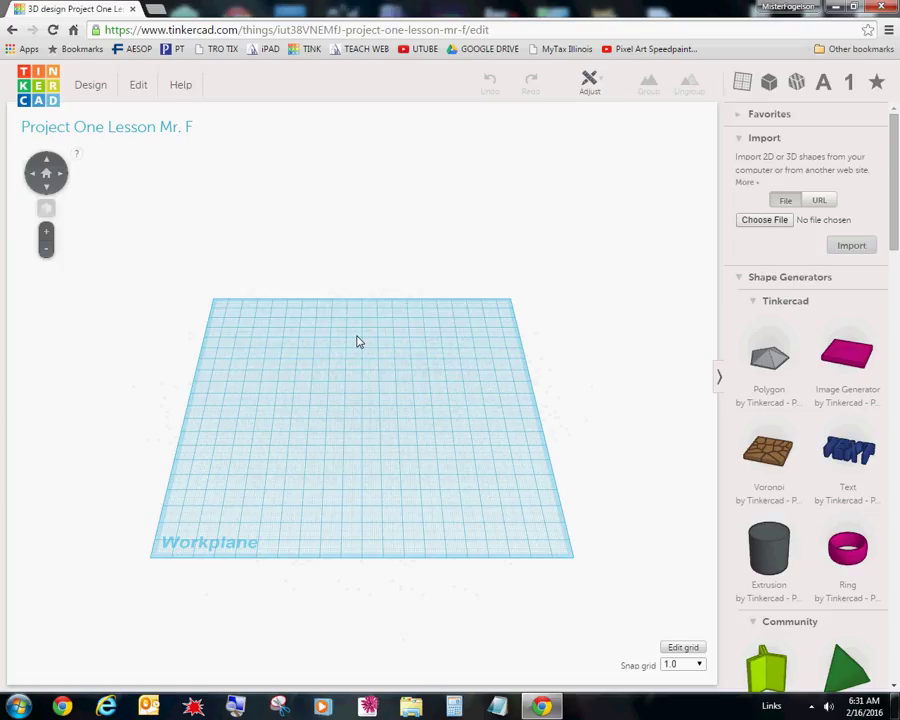
right_click_drag(358, 342, 327, 384)
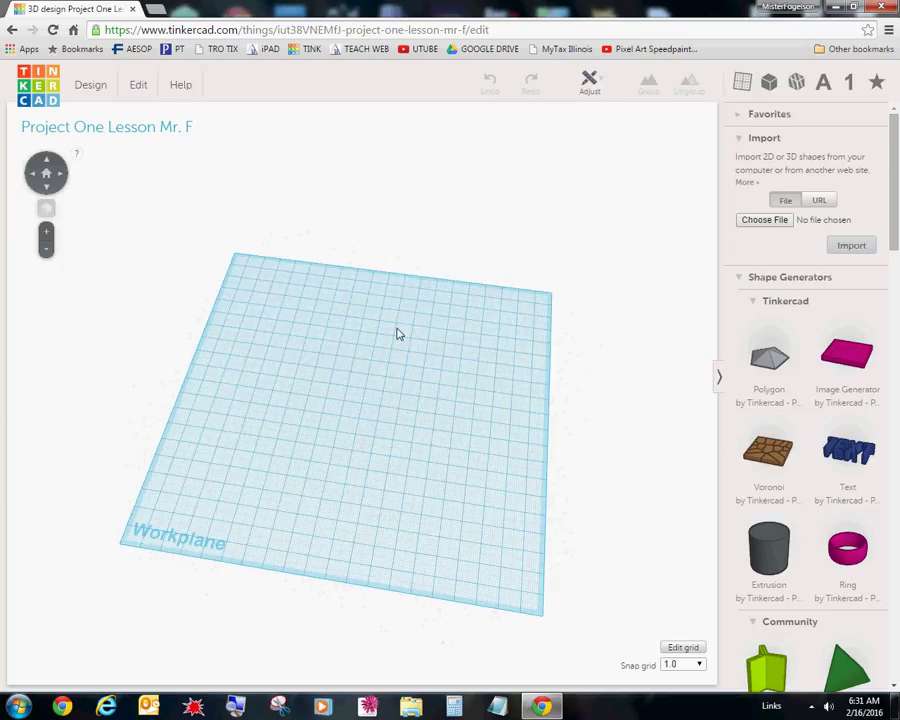
right_click_drag(397, 334, 416, 341)
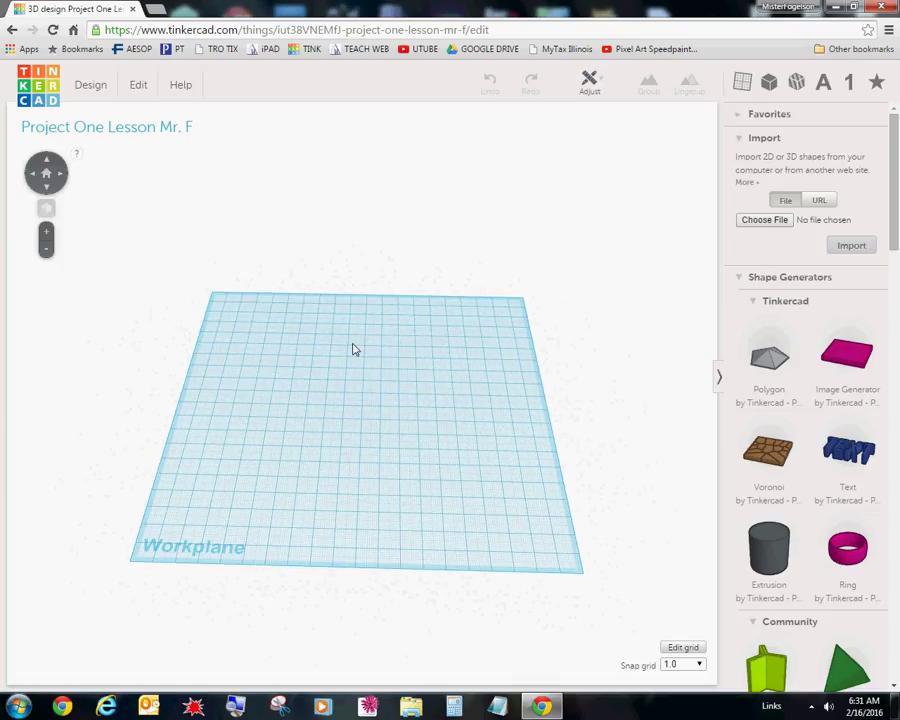